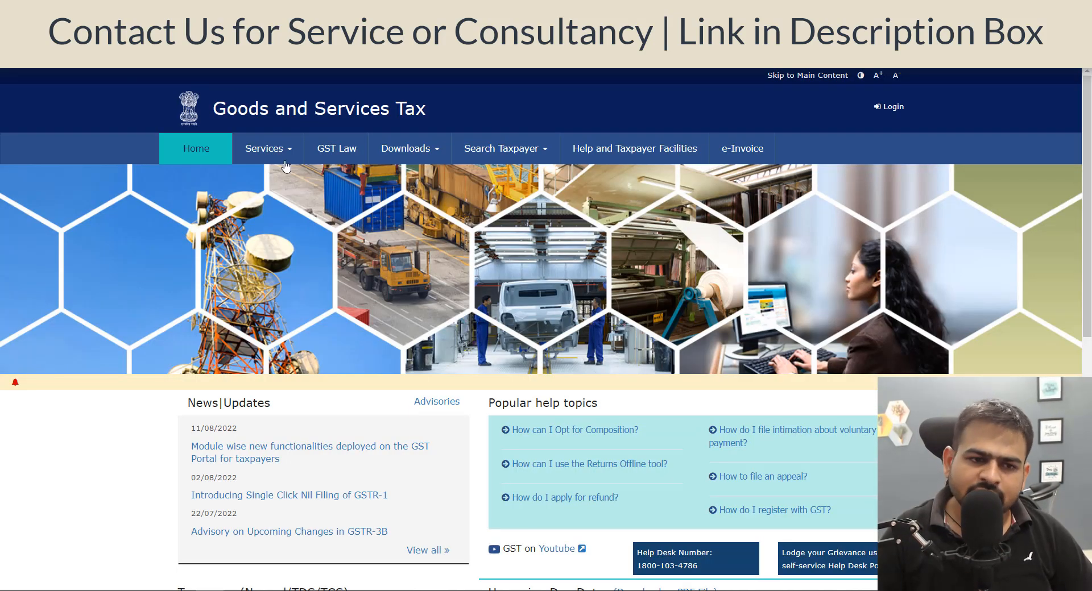
# Open the New Registration form from the GST portal's services.
pyautogui.moveTo(283, 163)
pyautogui.moveTo(209, 185)
pyautogui.click(215, 204)
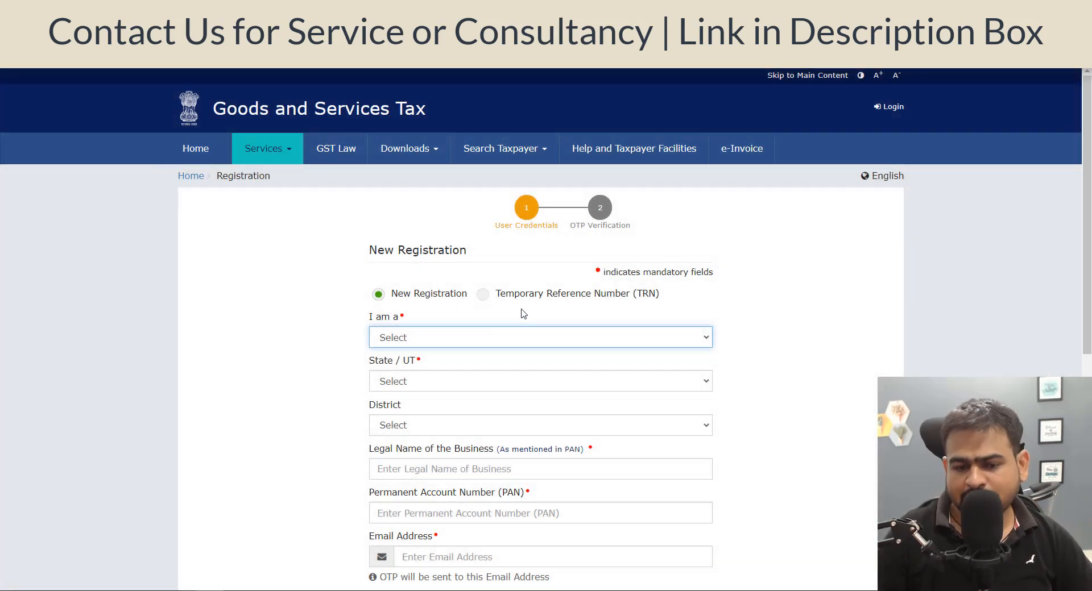
# Set the applicant type to Taxpayer and the State / UT to Rajasthan.
pyautogui.scroll(-2, 680, 314)
pyautogui.click(475, 213)
pyautogui.click(461, 238)
pyautogui.click(424, 259)
pyautogui.press('r')
pyautogui.press('Return')
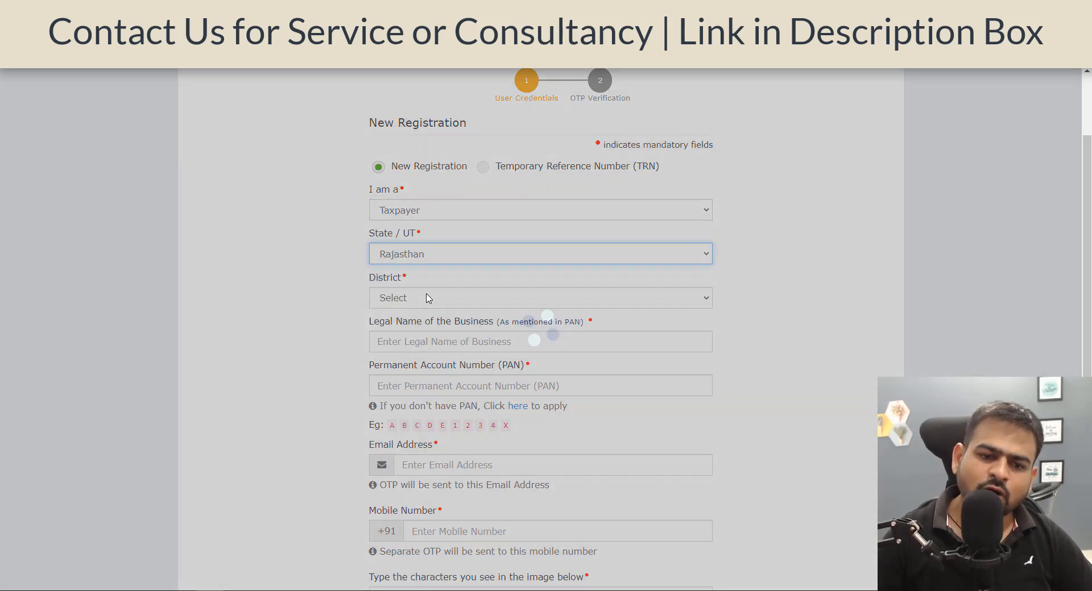
# Choose Jaipur as the district.
pyautogui.click(428, 298)
pyautogui.write('jai')
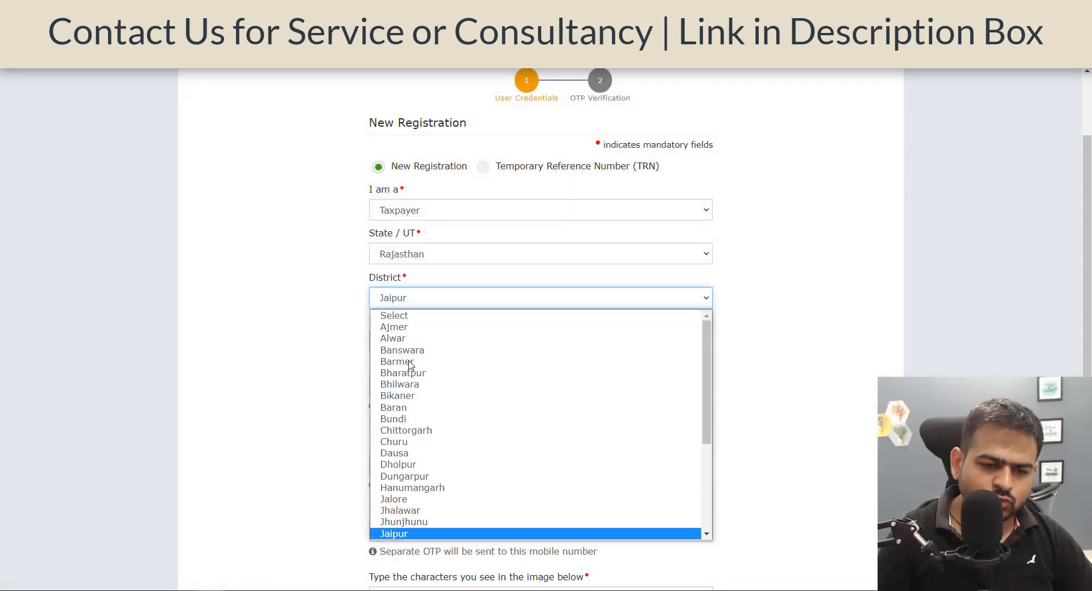
pyautogui.press('Return')
# Fill in the Permanent Account Number by copying it from the PAN card document.
pyautogui.click(413, 386)
pyautogui.write('HTTPS://YO')
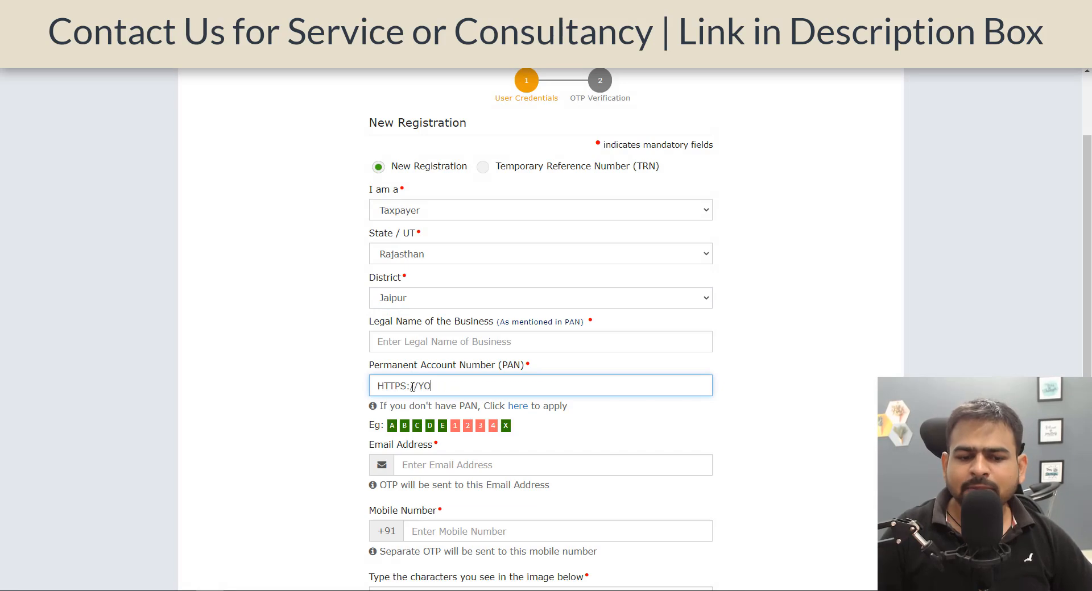
pyautogui.hotkey('alt', 'Tab')
pyautogui.doubleClick(512, 310)
pyautogui.hotkey('ctrl', 'c')
pyautogui.hotkey('alt', 'Tab')
pyautogui.hotkey('ctrl', 'a')
pyautogui.hotkey('ctrl', 'v')
# Enter the legal name AD BUSINESS SERVICES, copied from the PAN card, into the legal business name field.
pyautogui.click(454, 341)
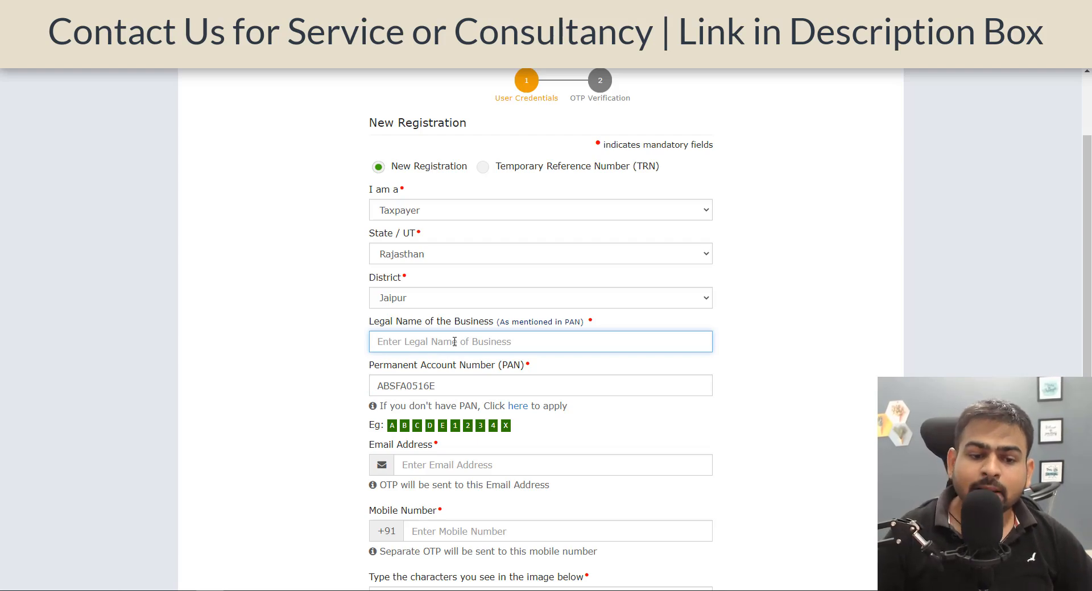
pyautogui.hotkey('alt', 'Tab')
pyautogui.moveTo(392, 352); pyautogui.dragTo(573, 360)
pyautogui.hotkey('ctrl', 'c')
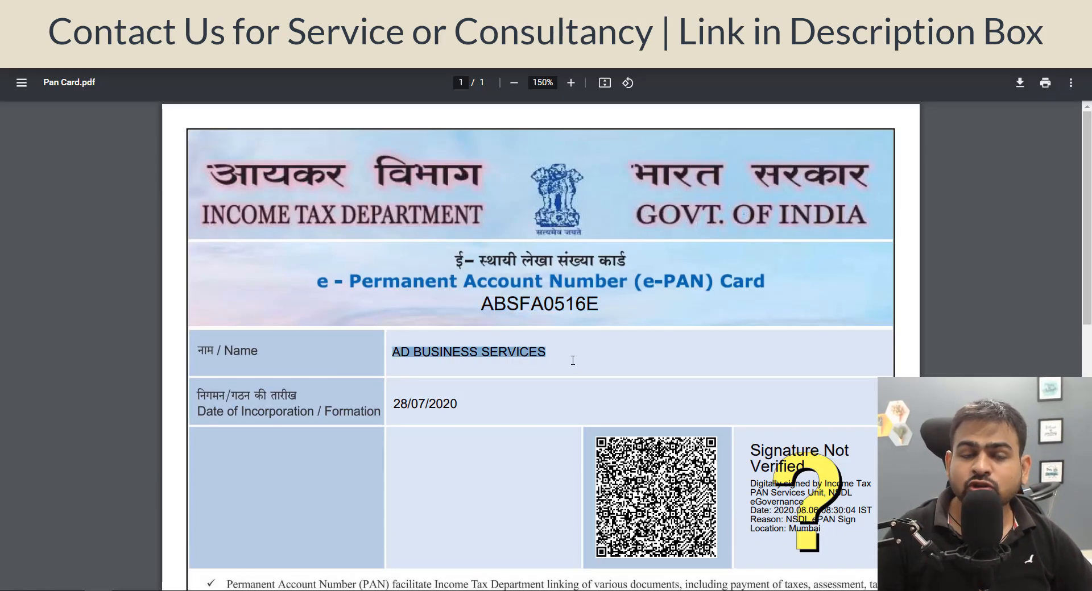
pyautogui.hotkey('alt', 'Tab')
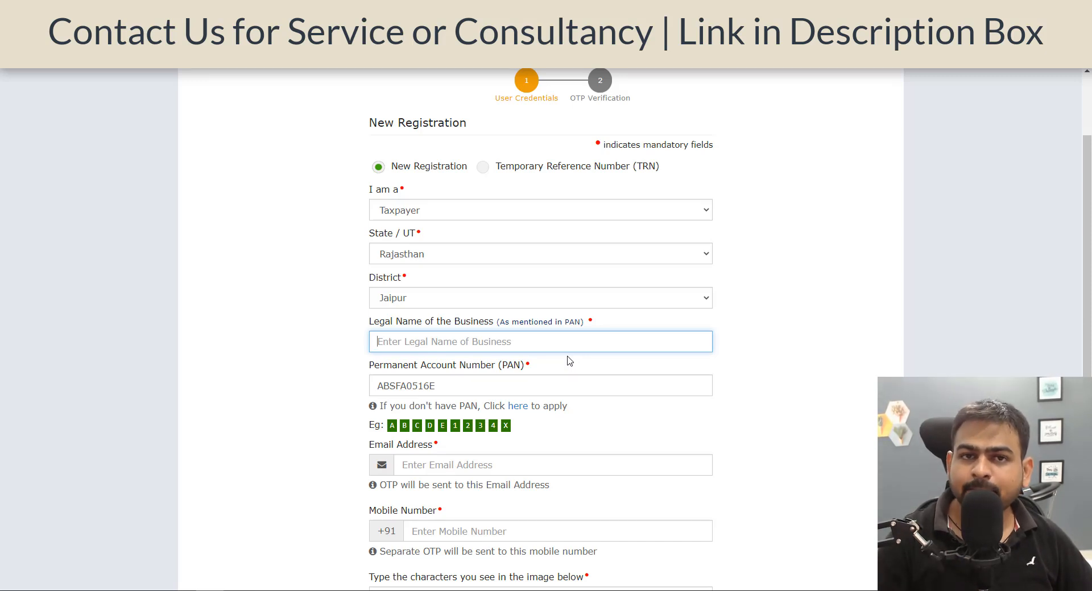
pyautogui.hotkey('ctrl', 'v')
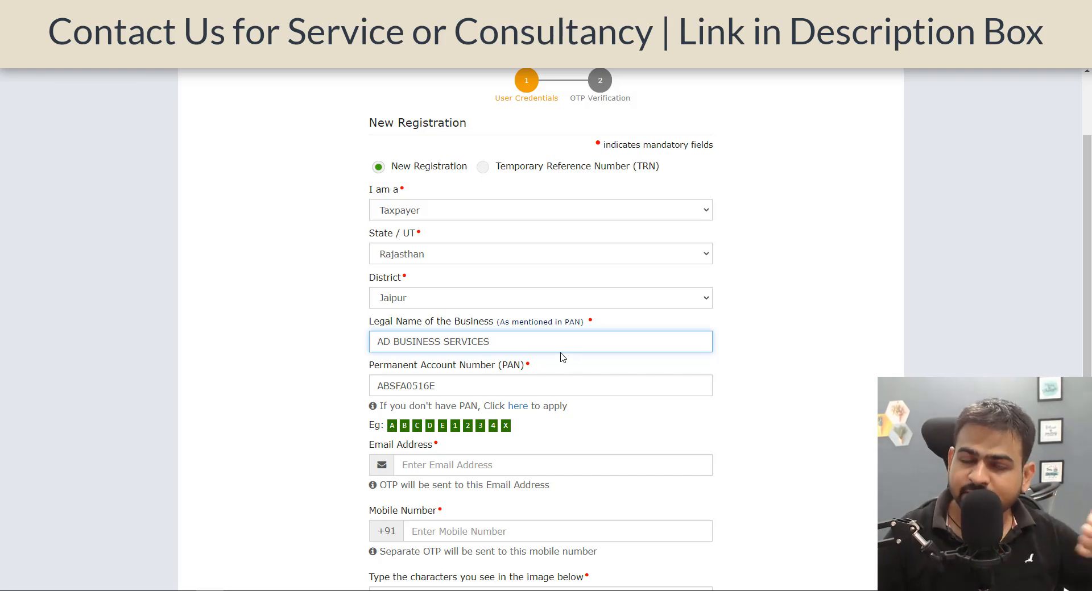
# Fill in the email address and mobile number fields of the registration form.
pyautogui.scroll(-3, 560, 365)
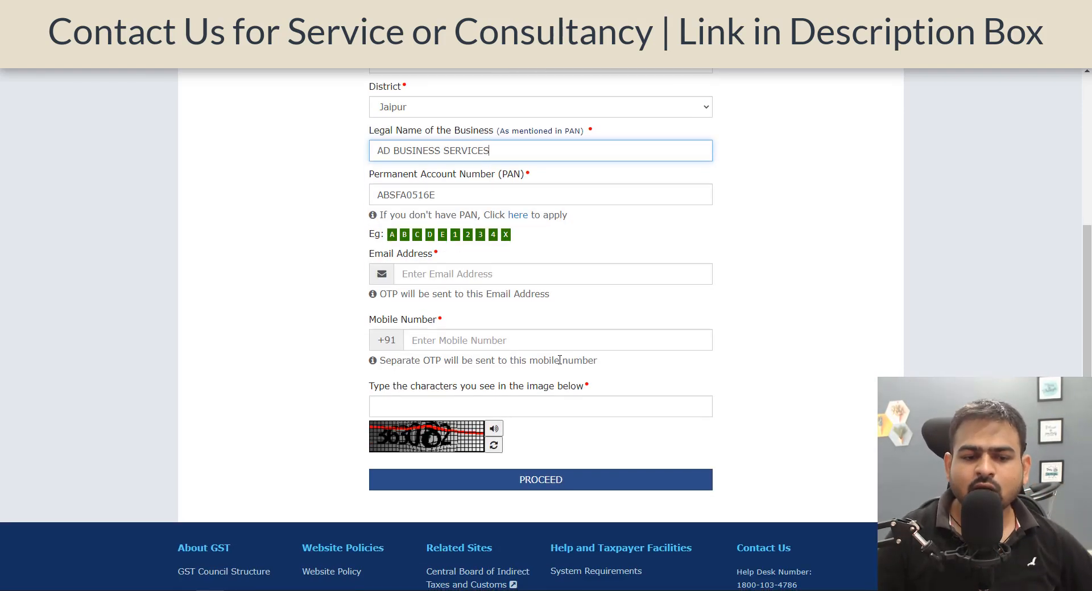
pyautogui.click(470, 273)
pyautogui.click(423, 341)
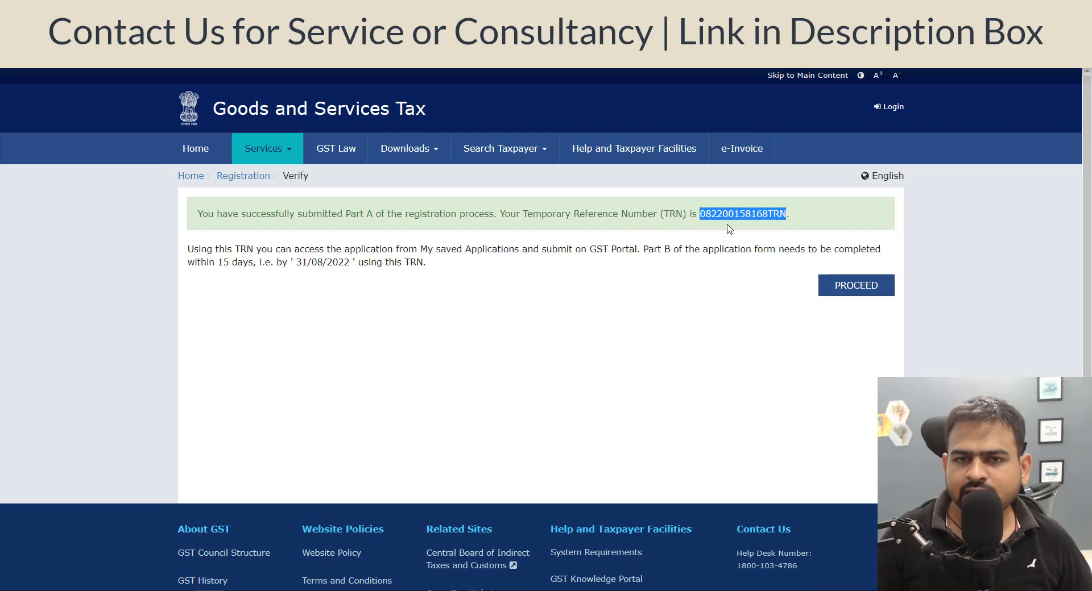
# Proceed with the Temporary Reference Number, entering the copied TRN and the captcha characters to log in.
pyautogui.click(851, 290)
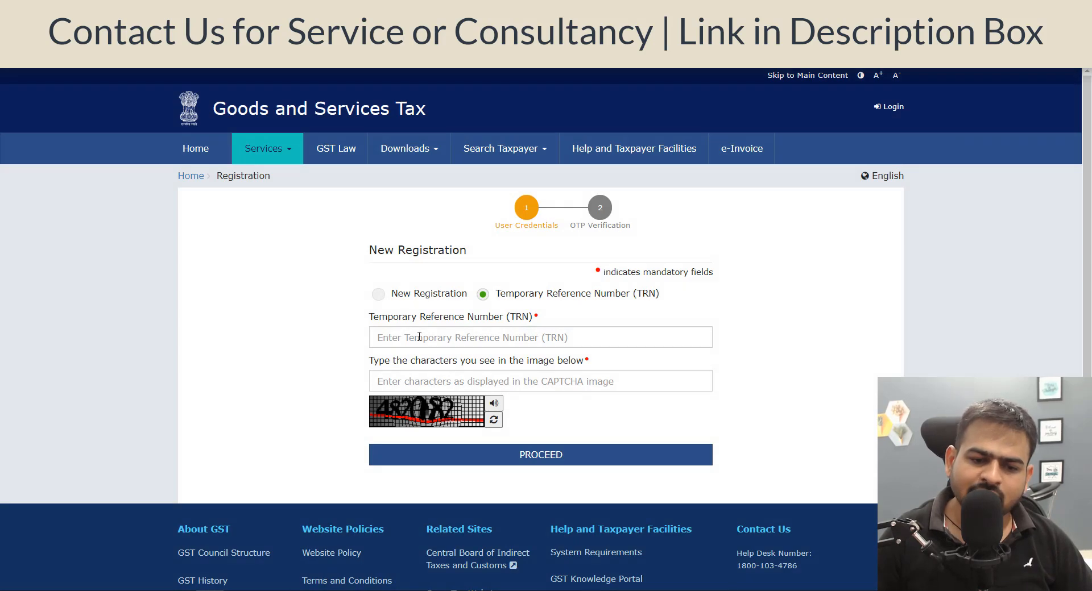
pyautogui.click(419, 336)
pyautogui.hotkey('ctrl', 'v')
pyautogui.click(405, 386)
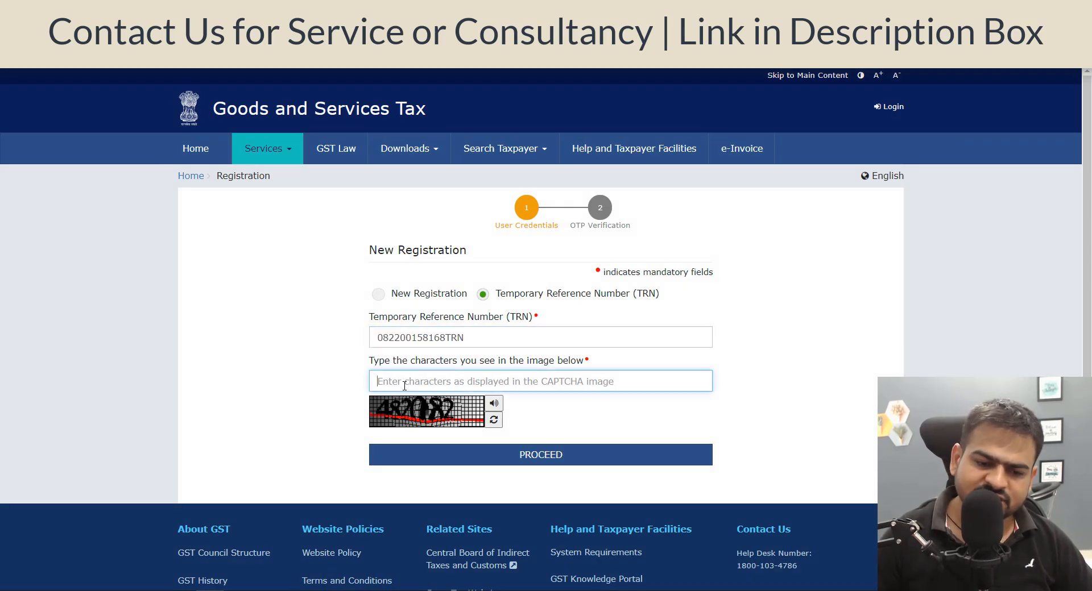
pyautogui.write('482082')
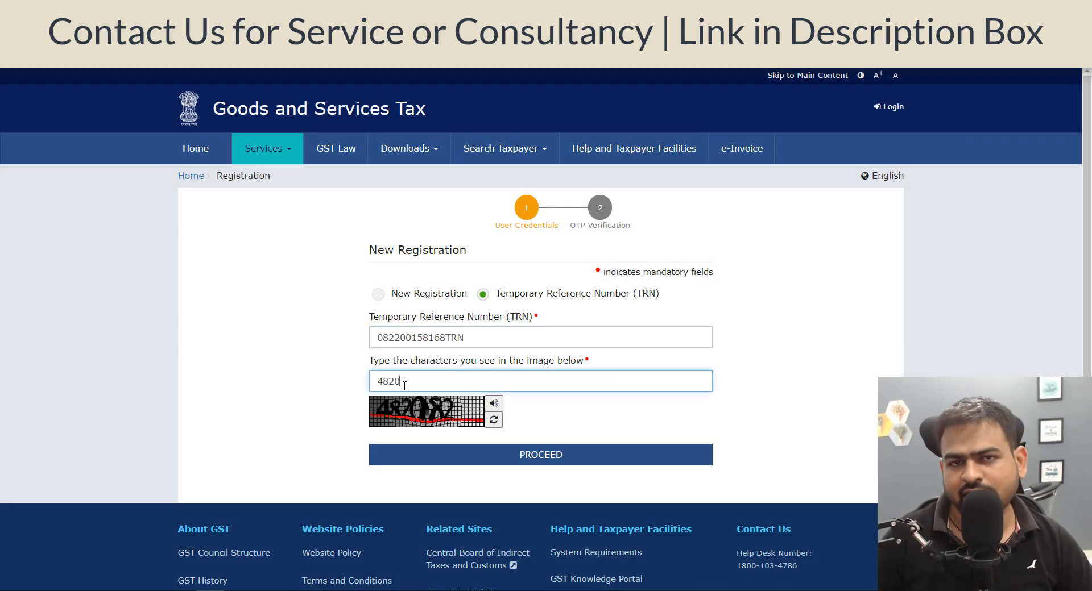
pyautogui.press('Return')
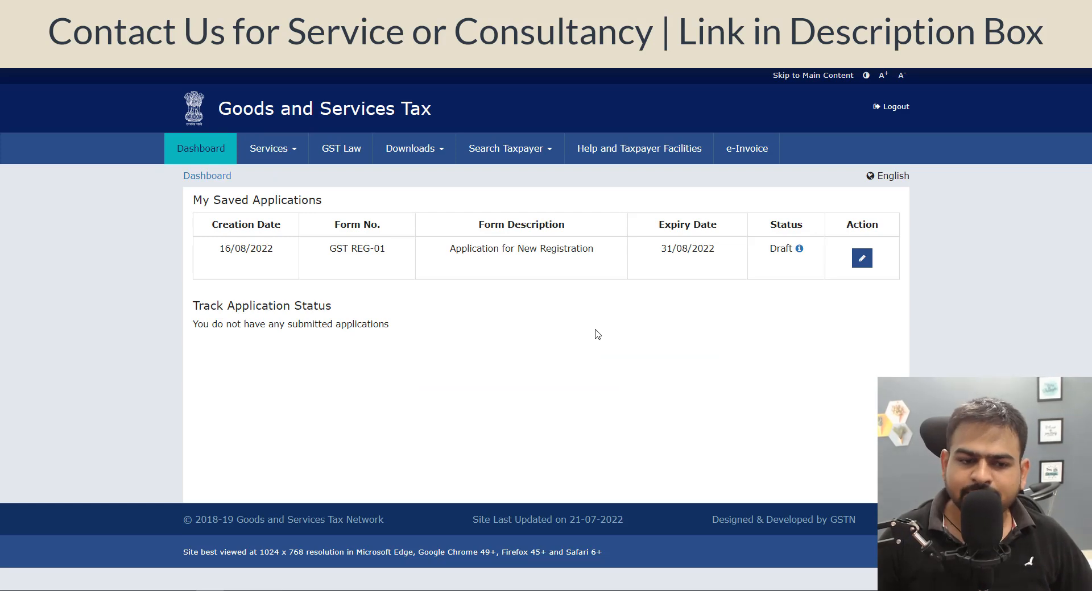
# Open the saved draft registration application to edit its business details.
pyautogui.click(861, 258)
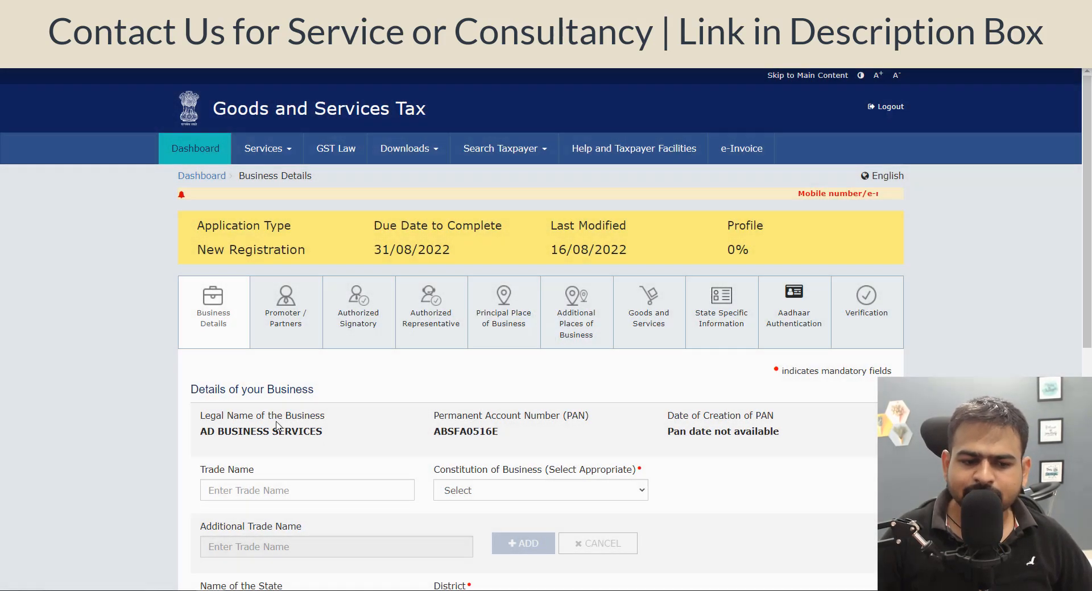
pyautogui.scroll(-2, 278, 421)
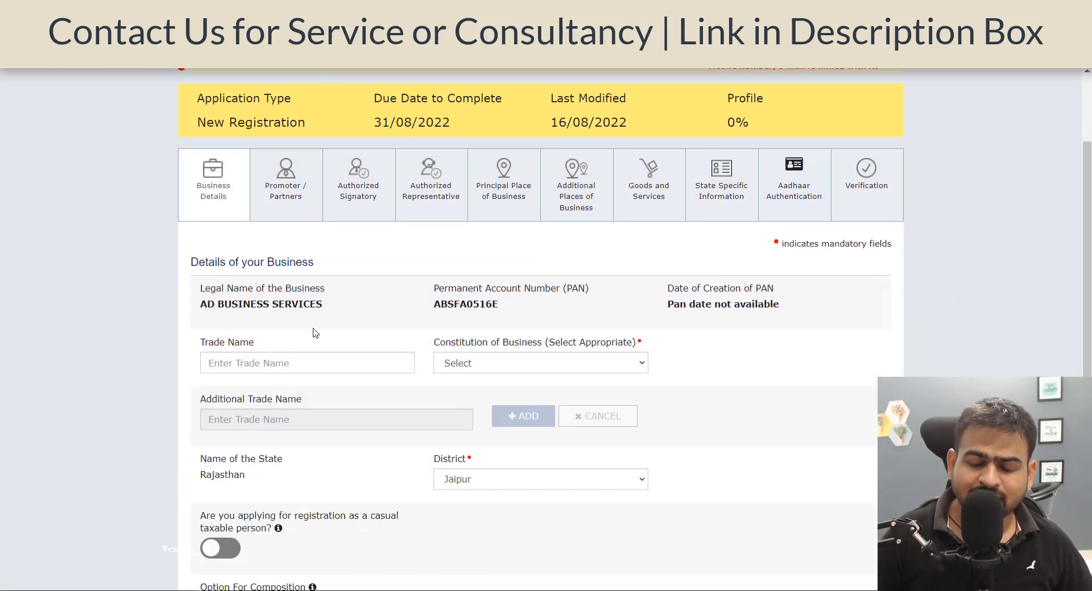
pyautogui.moveTo(460, 305); pyautogui.dragTo(526, 312)
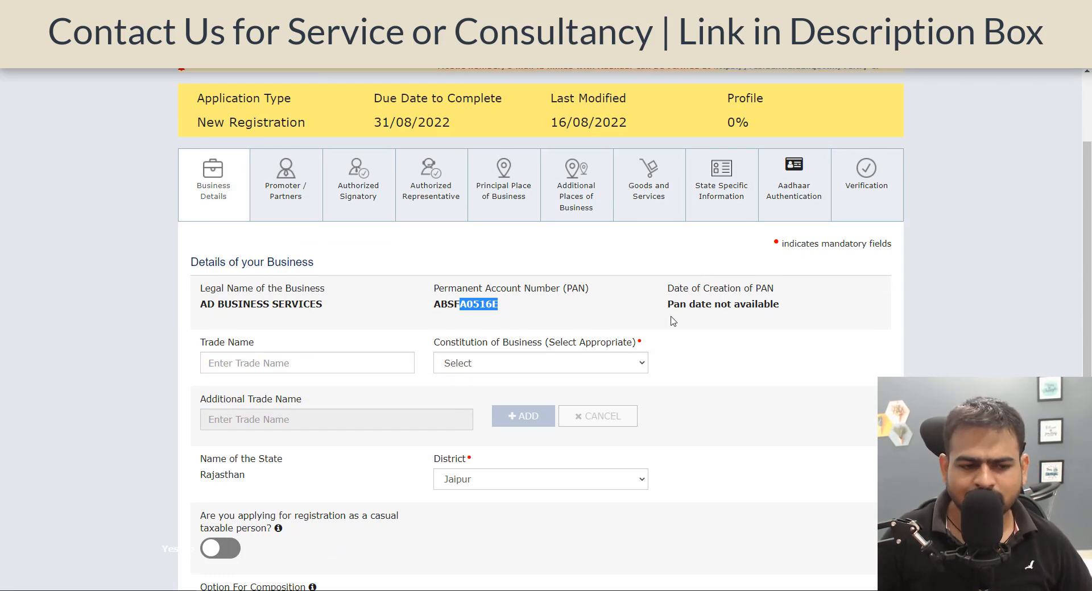
# Copy the legal name AD BUSINESS SERVICES into the Trade Name field.
pyautogui.scroll(-2, 670, 320)
pyautogui.moveTo(208, 217); pyautogui.dragTo(297, 228)
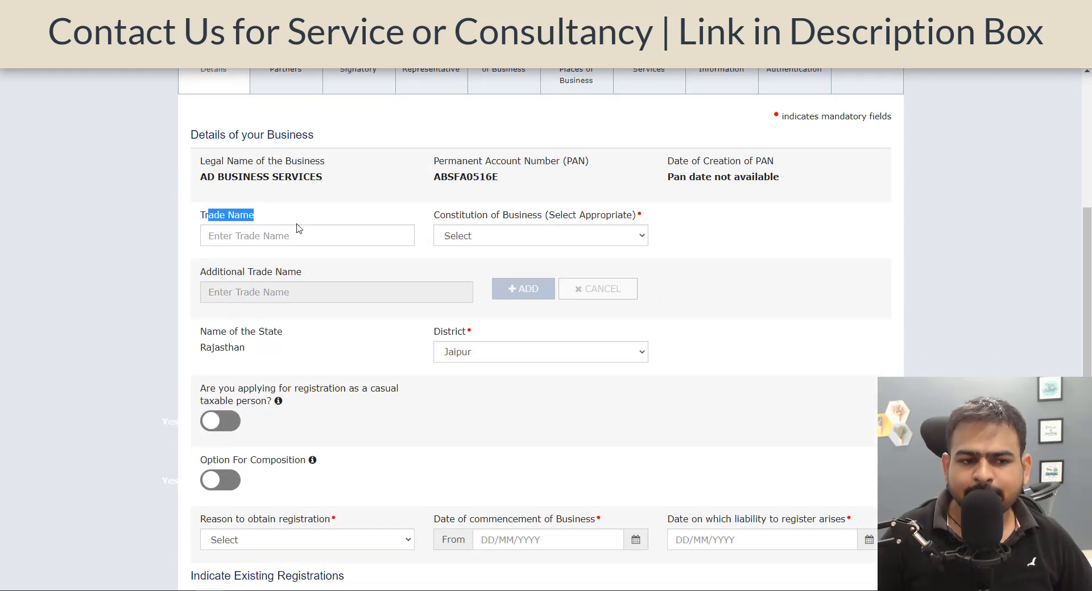
pyautogui.tripleClick(298, 182)
pyautogui.hotkey('ctrl', 'c')
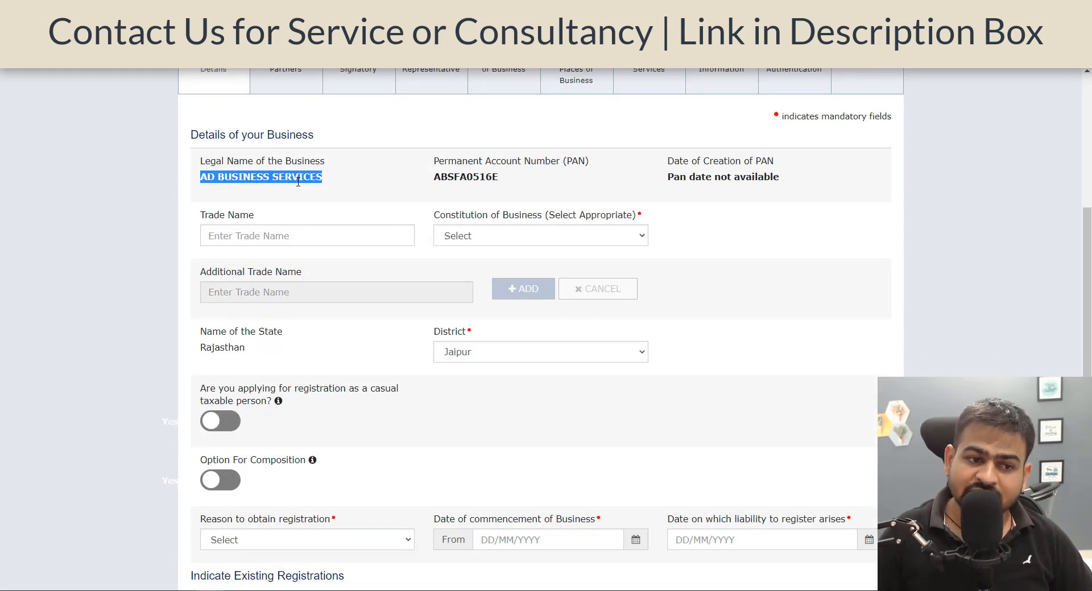
pyautogui.click(295, 230)
pyautogui.hotkey('ctrl', 'v')
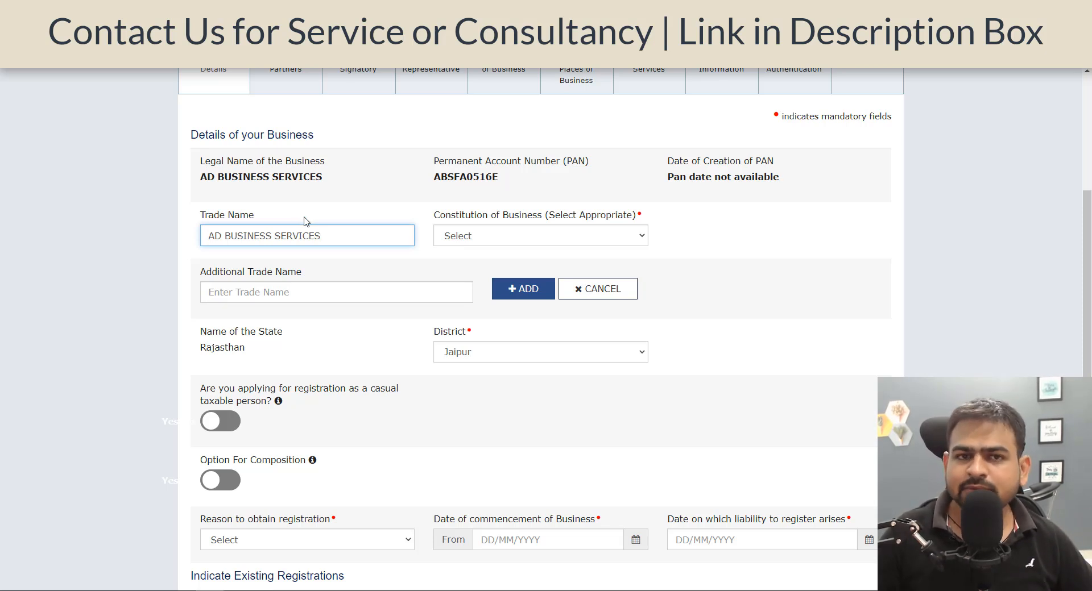
# Set the Constitution of Business to Partnership.
pyautogui.click(488, 243)
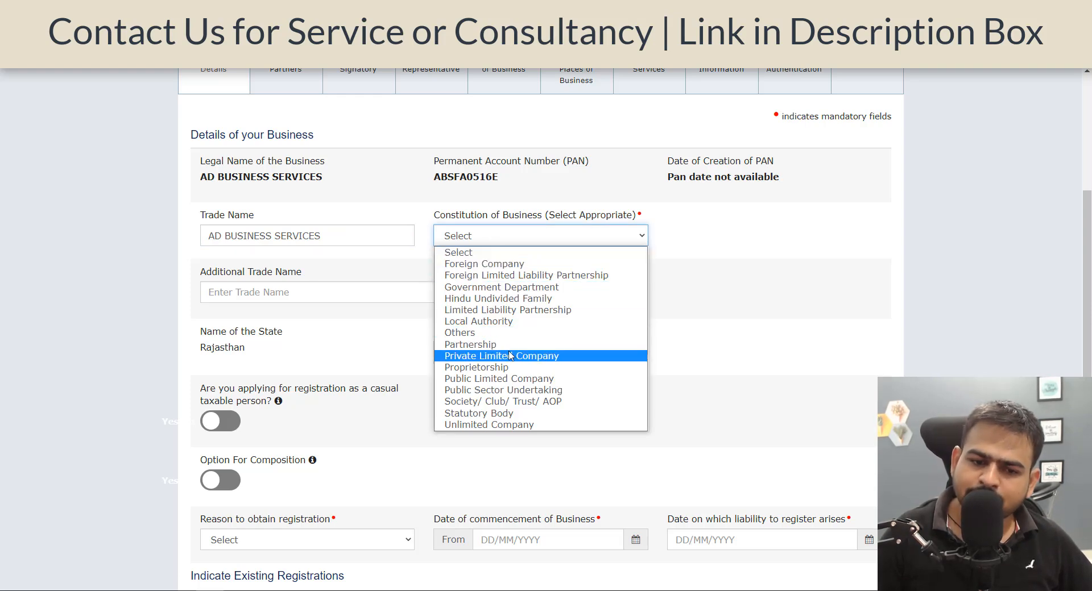
pyautogui.click(483, 345)
pyautogui.click(306, 287)
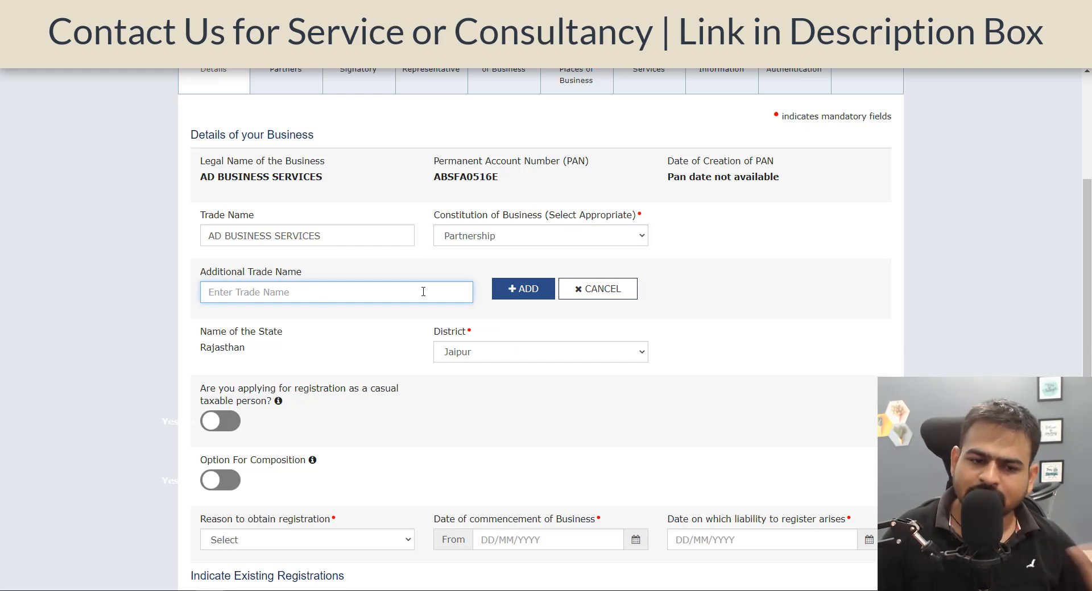
# Set the reason to obtain registration to Voluntary Basis.
pyautogui.scroll(-3, 428, 320)
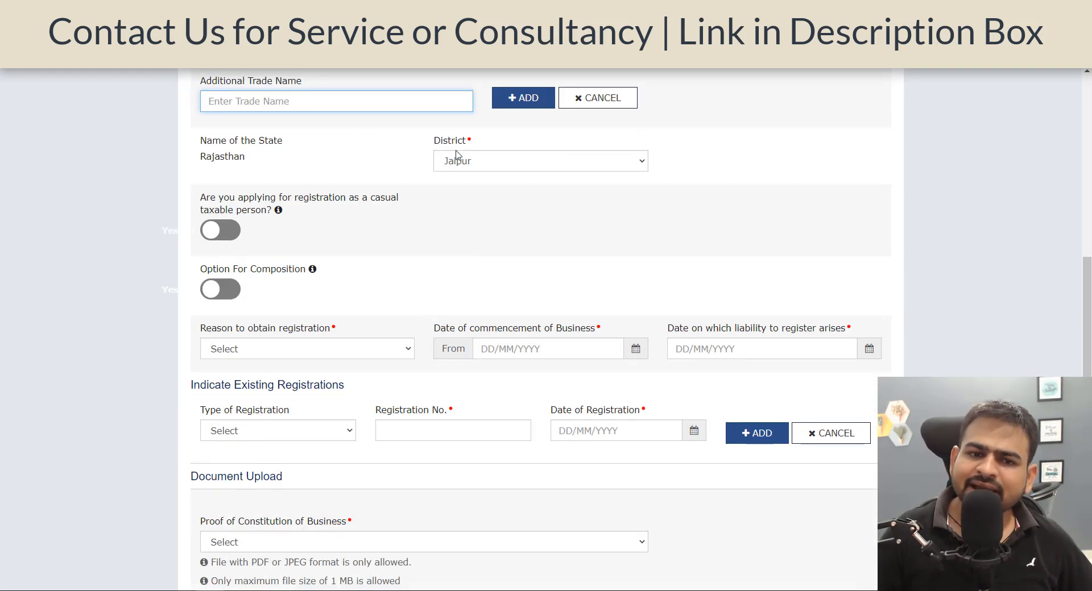
pyautogui.scroll(-1, 422, 299)
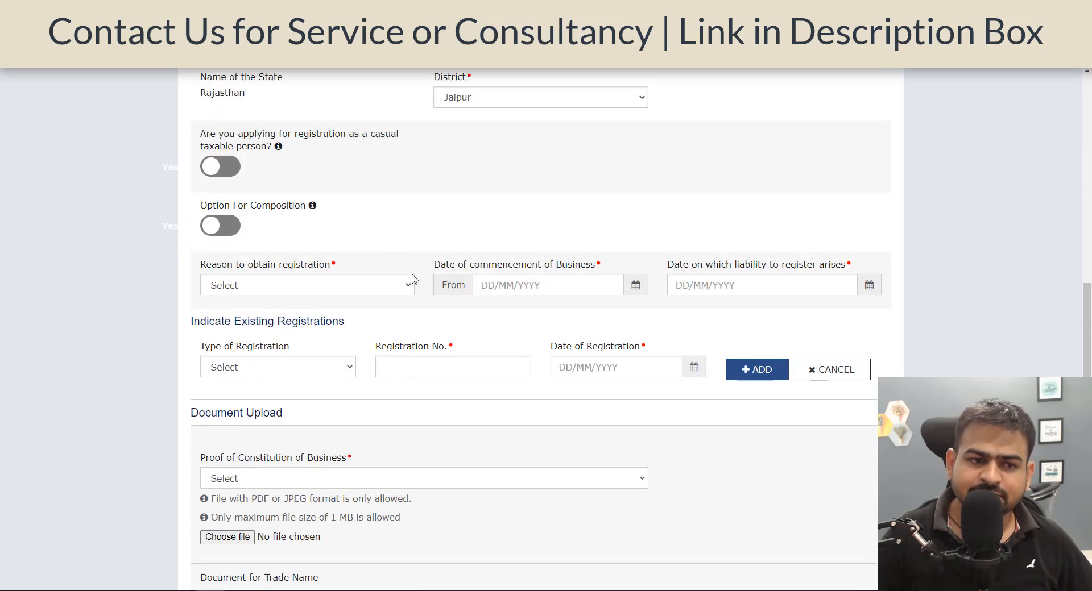
pyautogui.moveTo(218, 140); pyautogui.dragTo(269, 164)
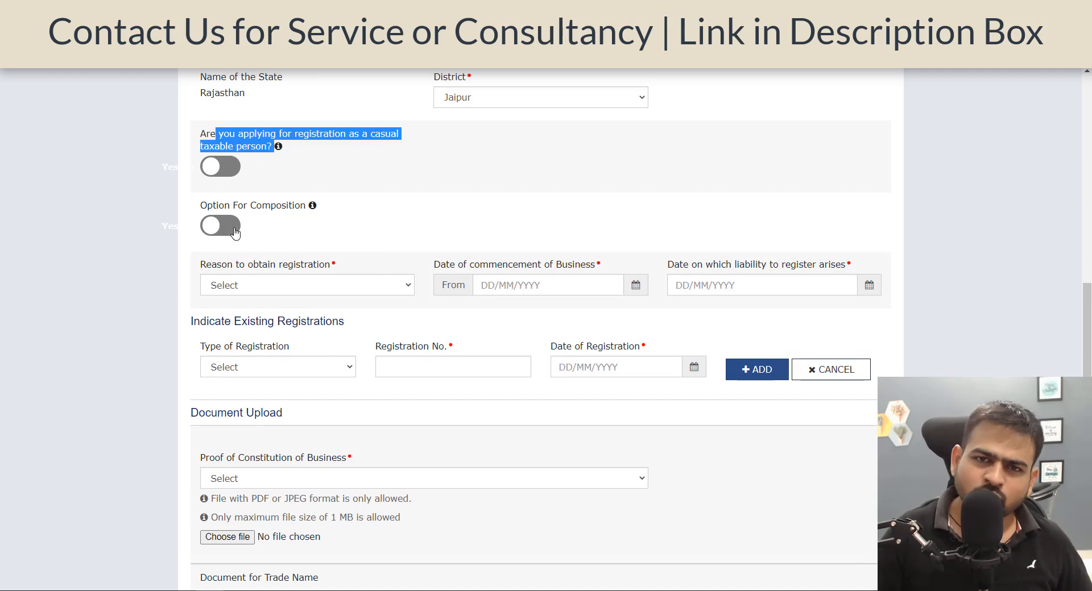
pyautogui.scroll(-3, 305, 252)
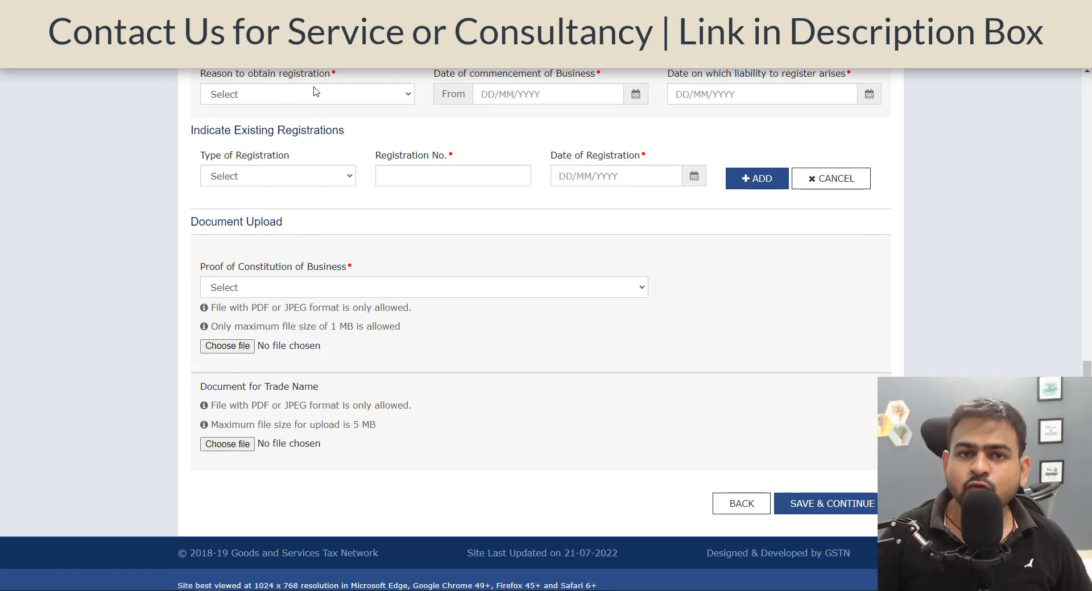
pyautogui.click(338, 94)
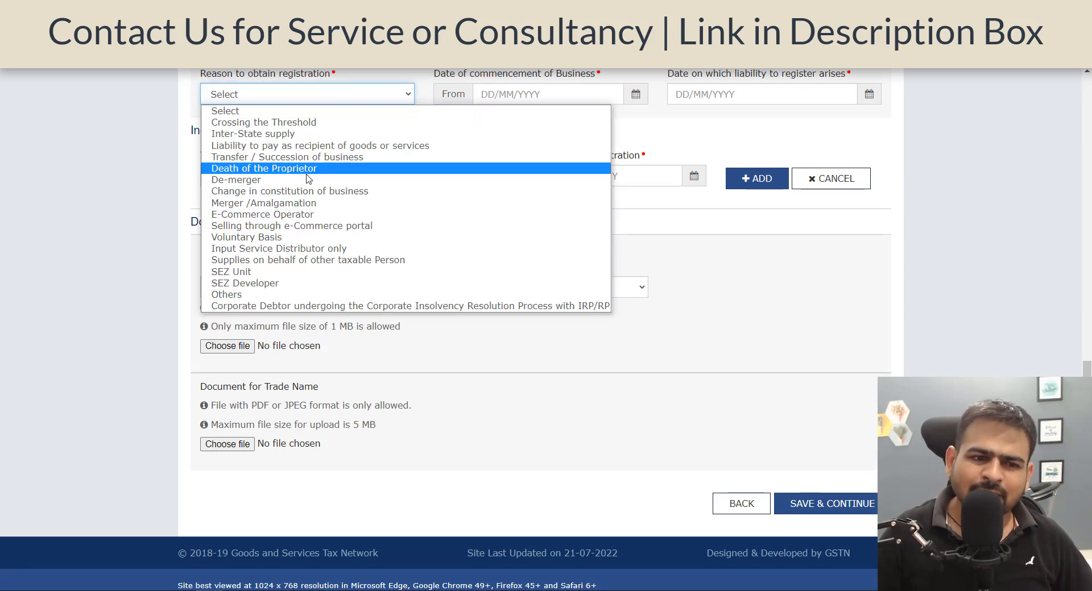
pyautogui.press('v')
pyautogui.press('Return')
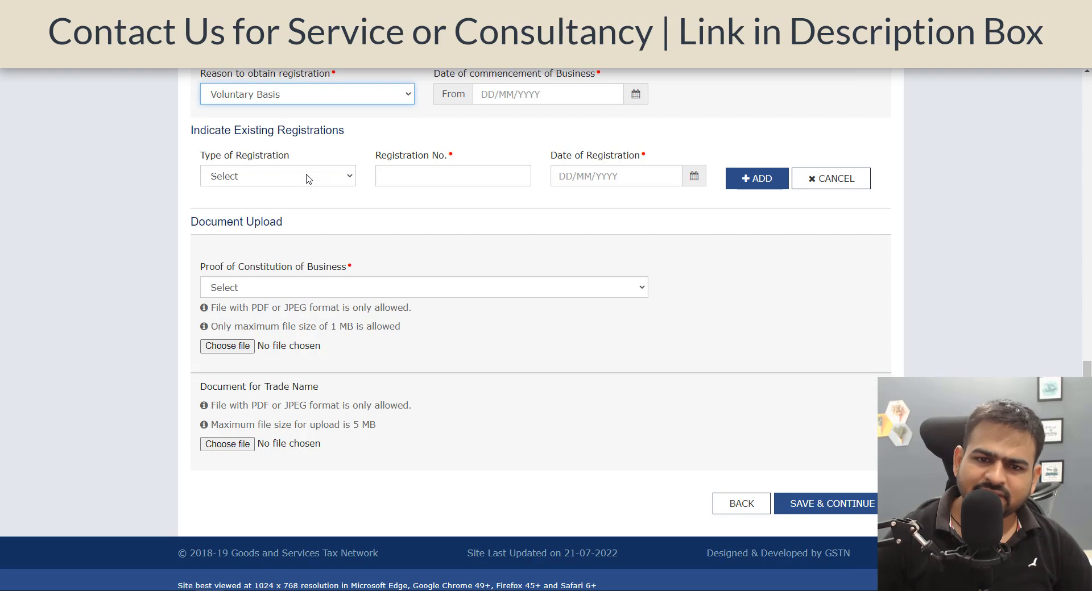
# Set the date of commencement of business to 01/07/2022 using the calendar.
pyautogui.scroll(2, 575, 256)
pyautogui.click(624, 222)
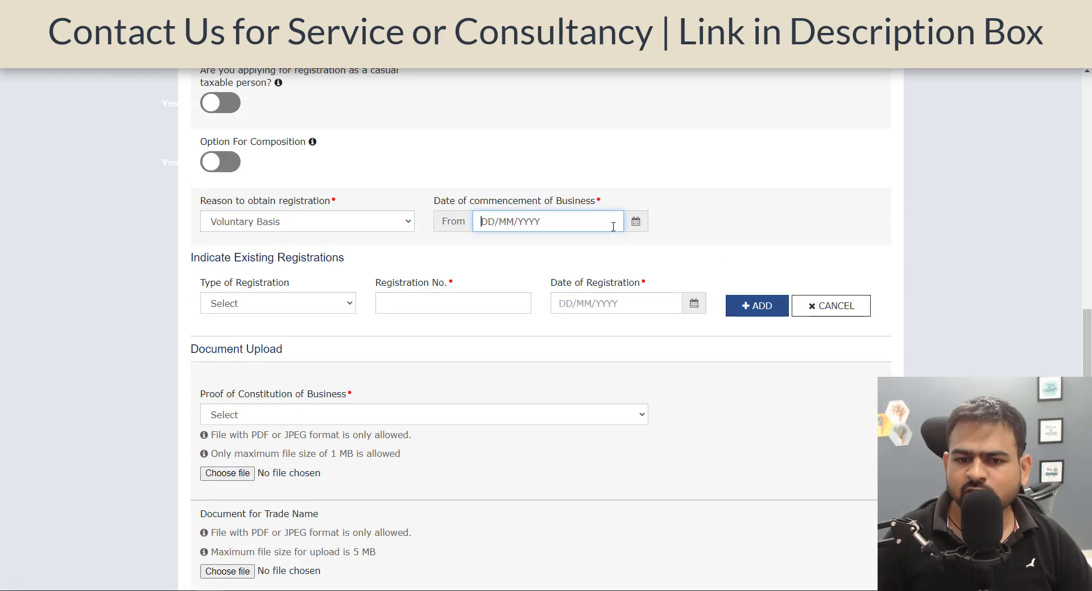
pyautogui.click(629, 222)
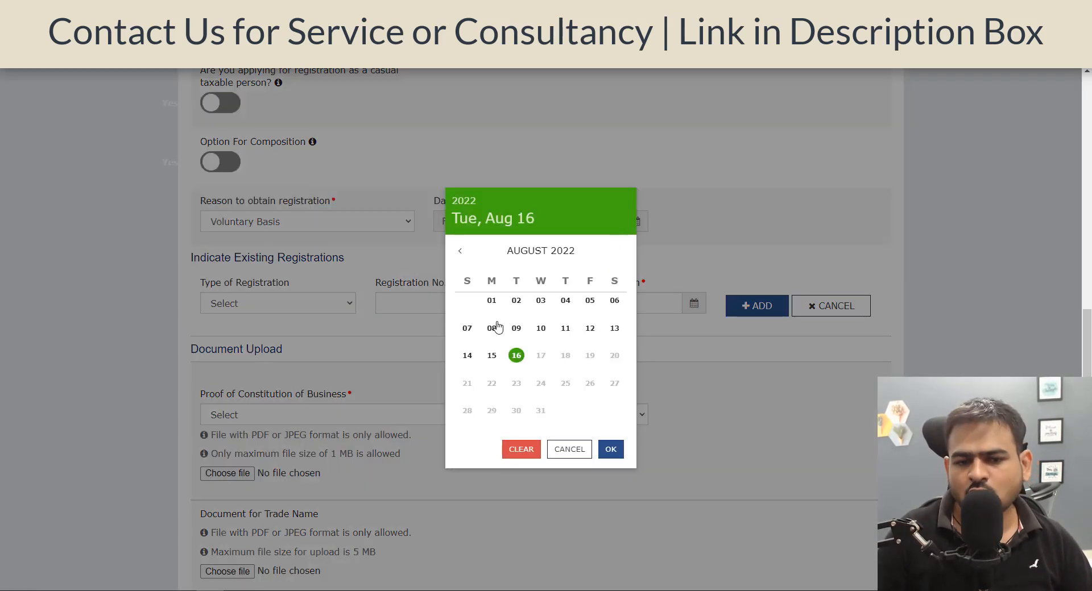
pyautogui.click(460, 252)
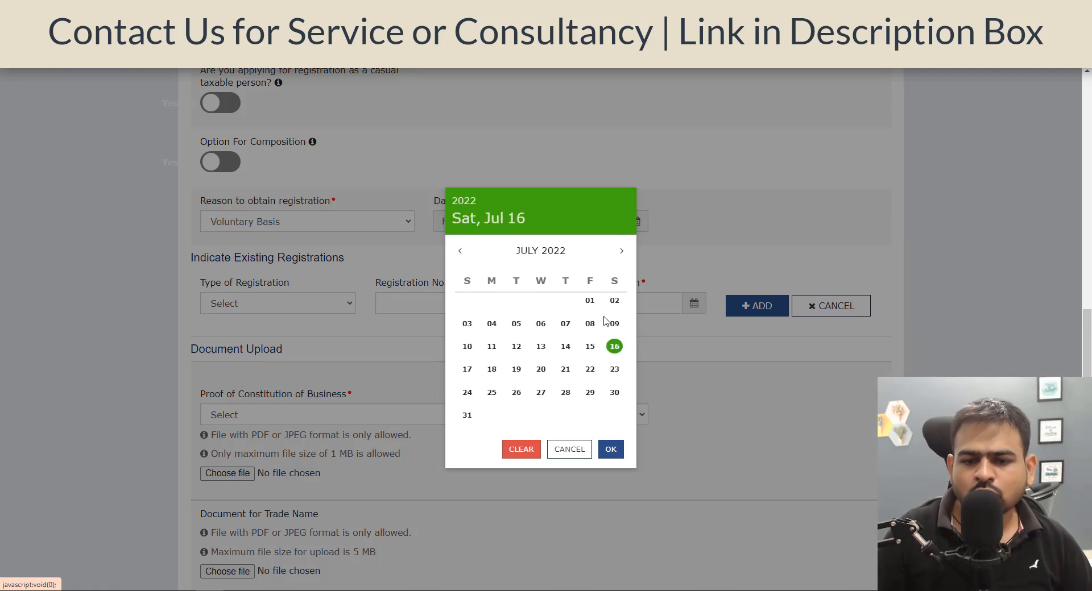
pyautogui.click(590, 301)
pyautogui.click(562, 303)
pyautogui.click(344, 335)
# Review the existing registration types and the document upload section.
pyautogui.scroll(-2, 344, 335)
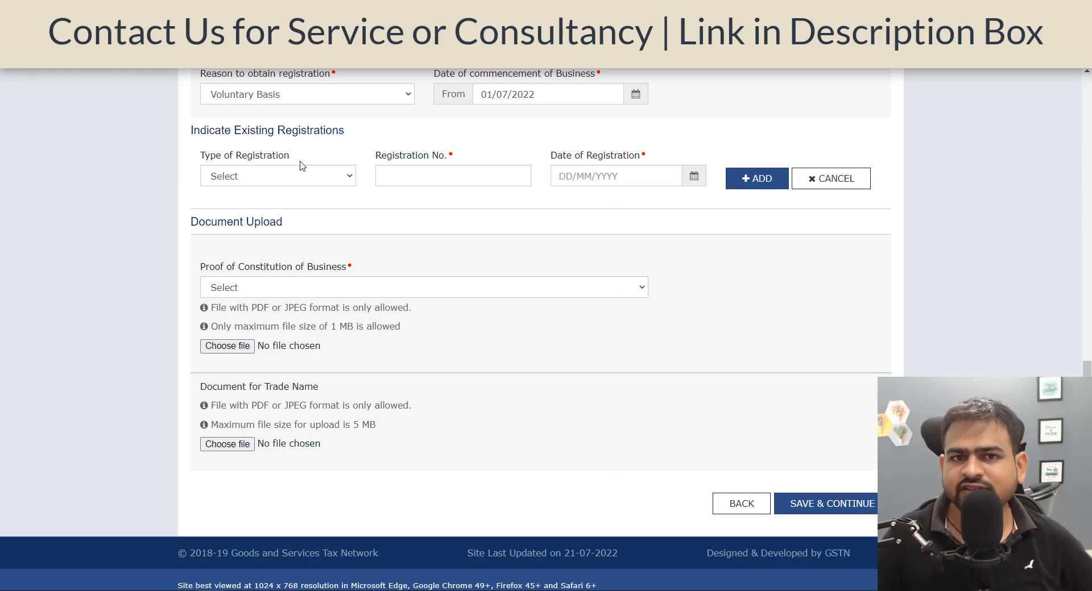
pyautogui.click(313, 175)
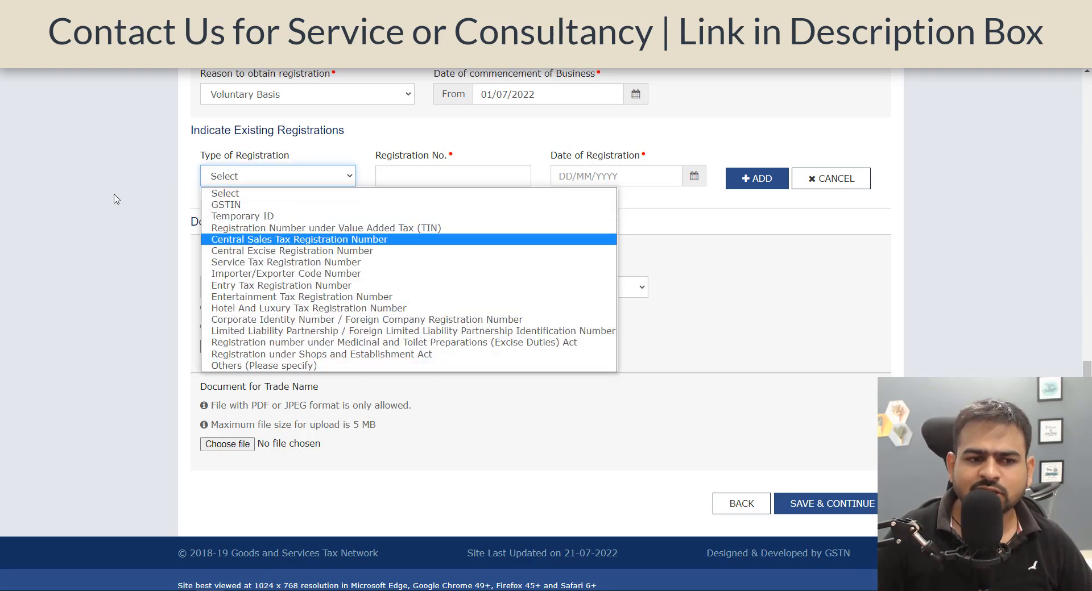
pyautogui.click(139, 188)
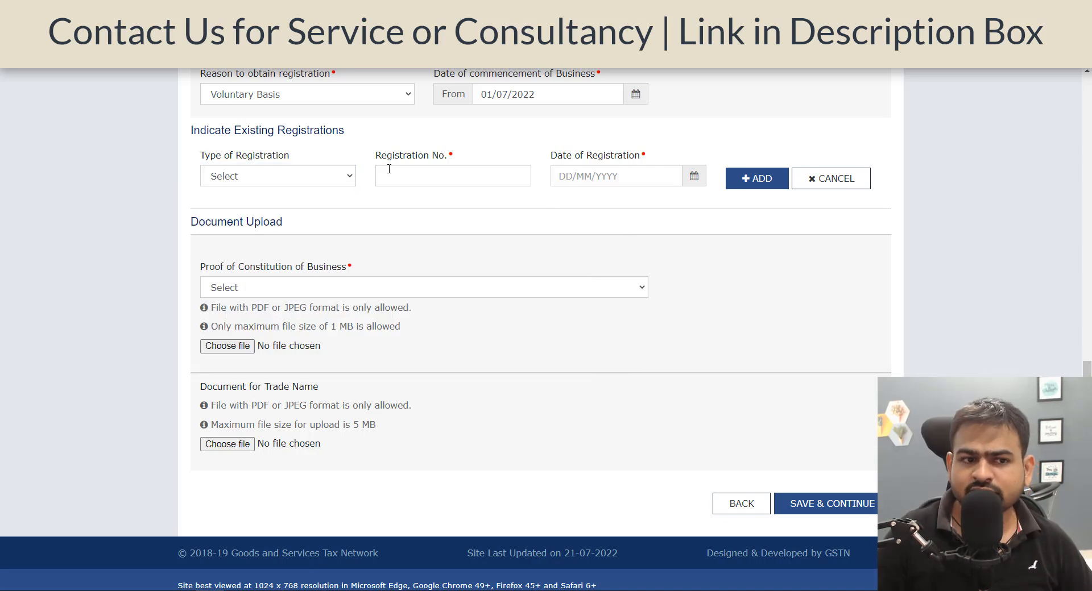
pyautogui.scroll(-1, 389, 169)
pyautogui.moveTo(209, 256); pyautogui.dragTo(331, 256)
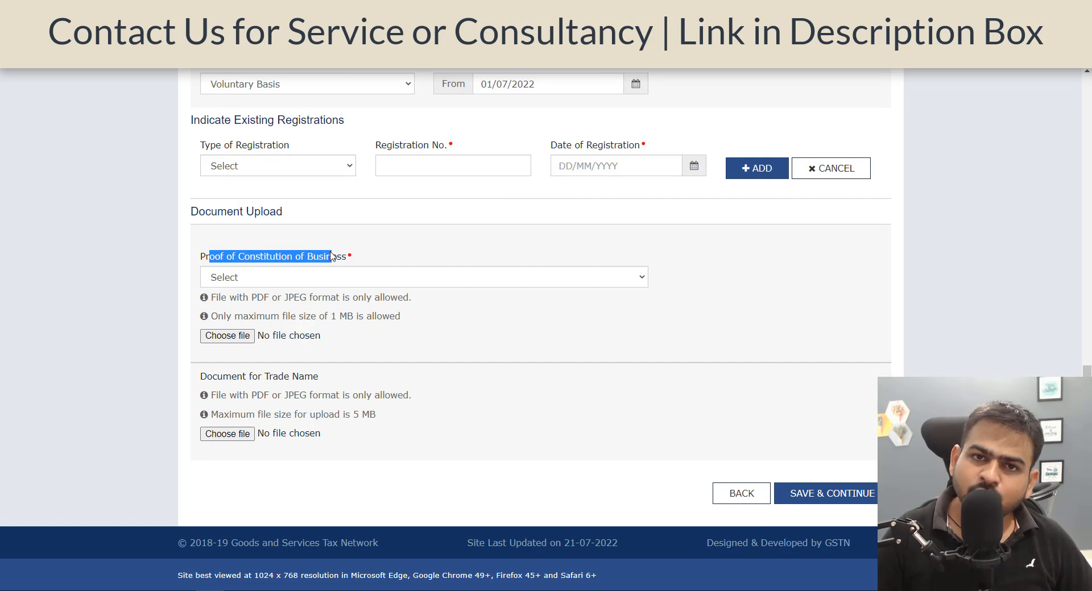
# Choose Partnership Deed as proof of constitution of business, attach the file, and save the business details.
pyautogui.click(338, 271)
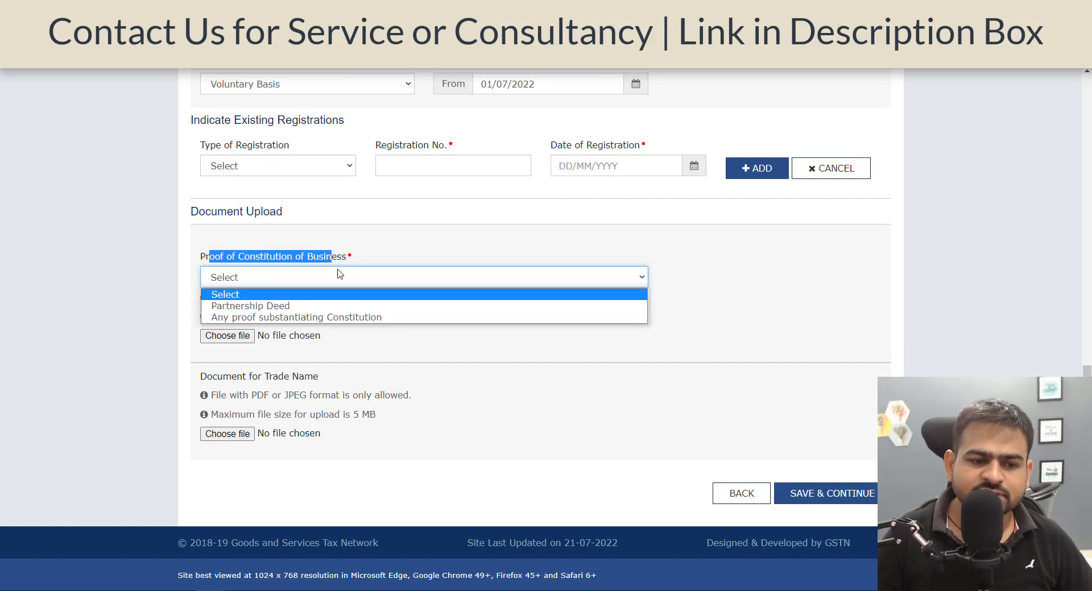
pyautogui.click(322, 309)
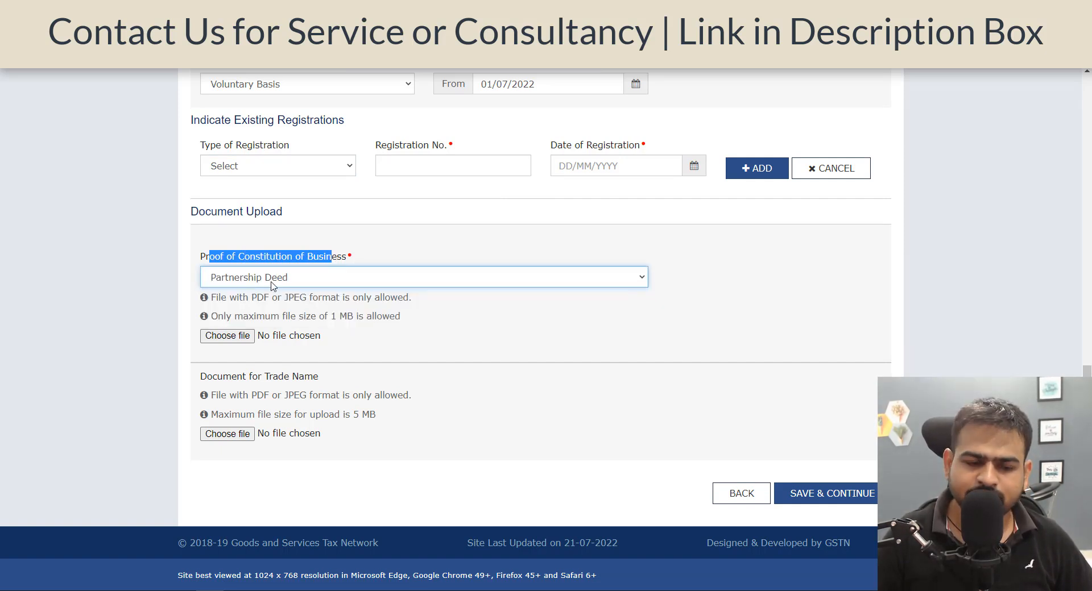
pyautogui.click(247, 337)
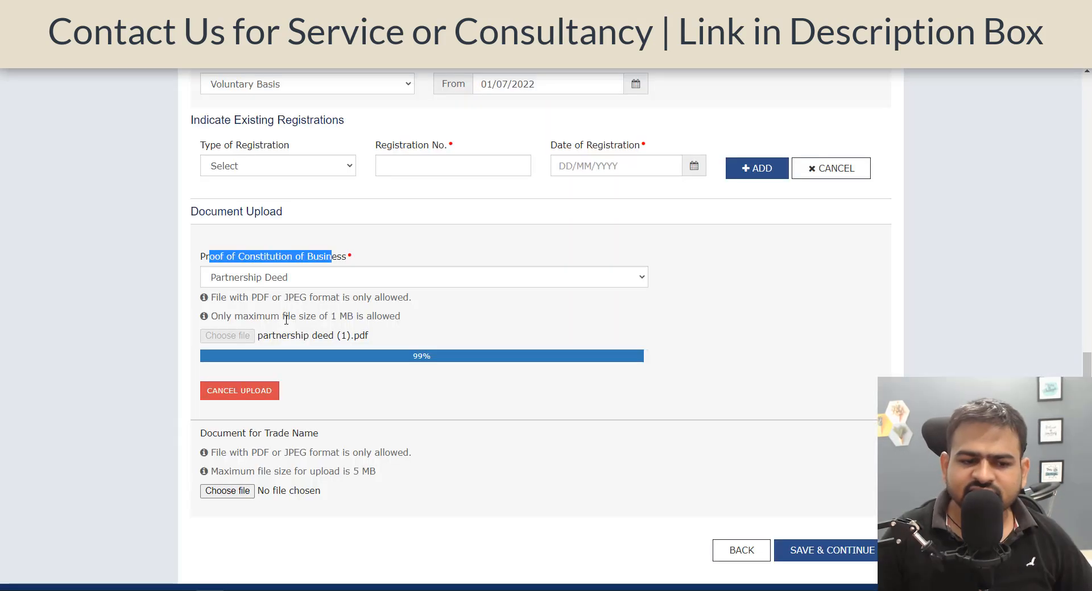
pyautogui.moveTo(283, 316); pyautogui.dragTo(403, 326)
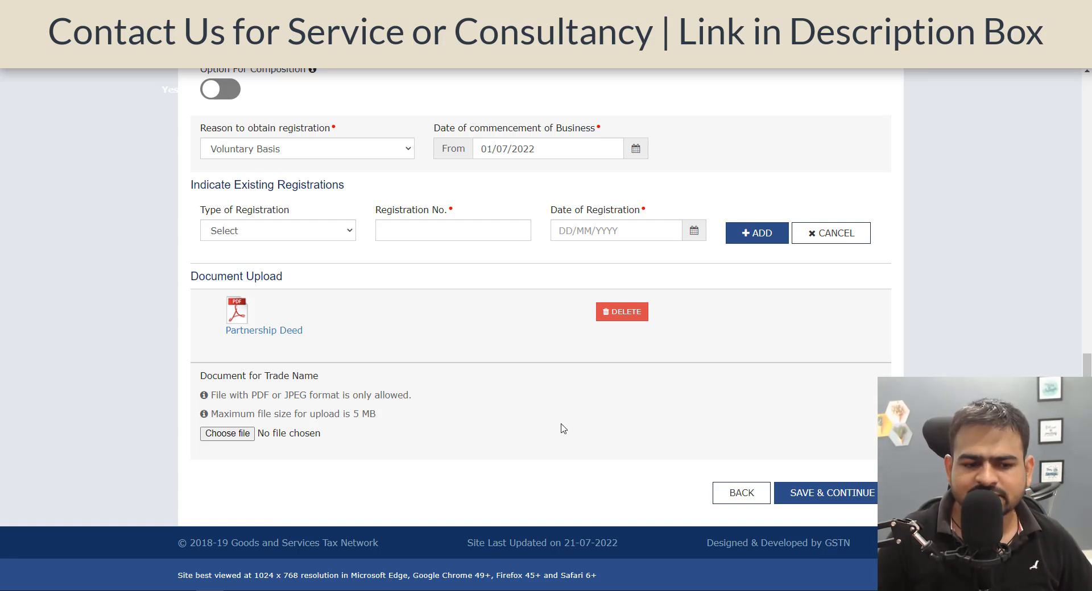
pyautogui.click(841, 493)
# Review the personal and identity information fields for the managing partner.
pyautogui.scroll(-3, 541, 184)
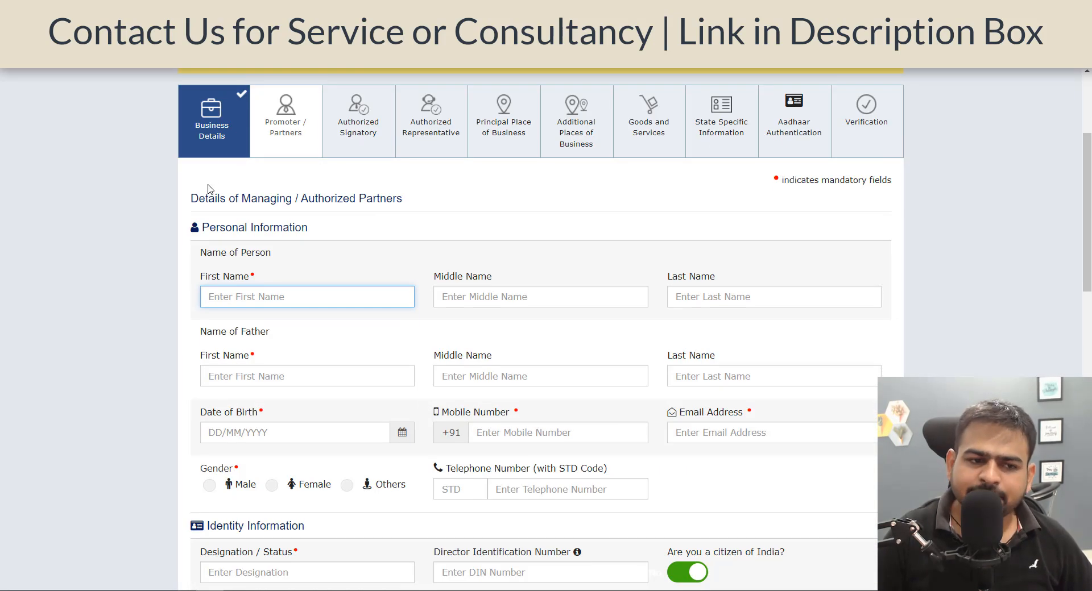
pyautogui.moveTo(207, 187); pyautogui.dragTo(371, 209)
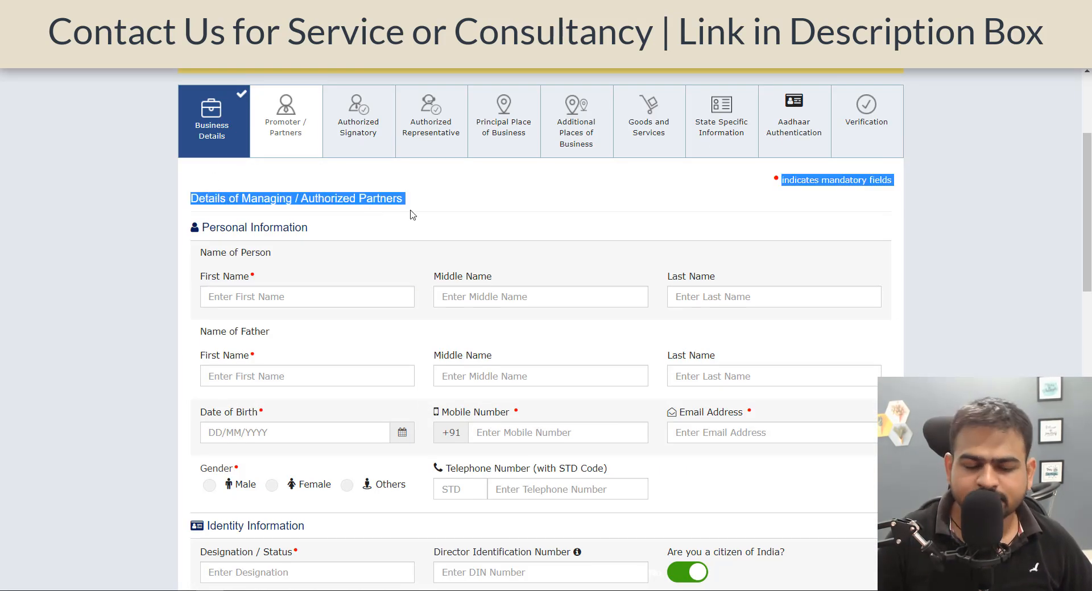
pyautogui.scroll(-1, 447, 214)
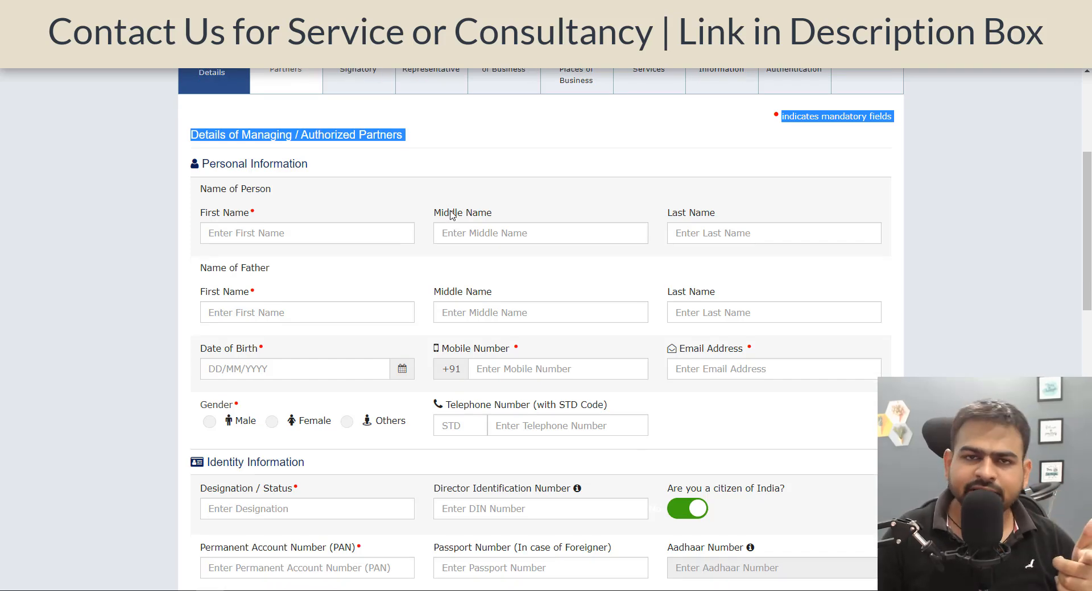
pyautogui.click(452, 214)
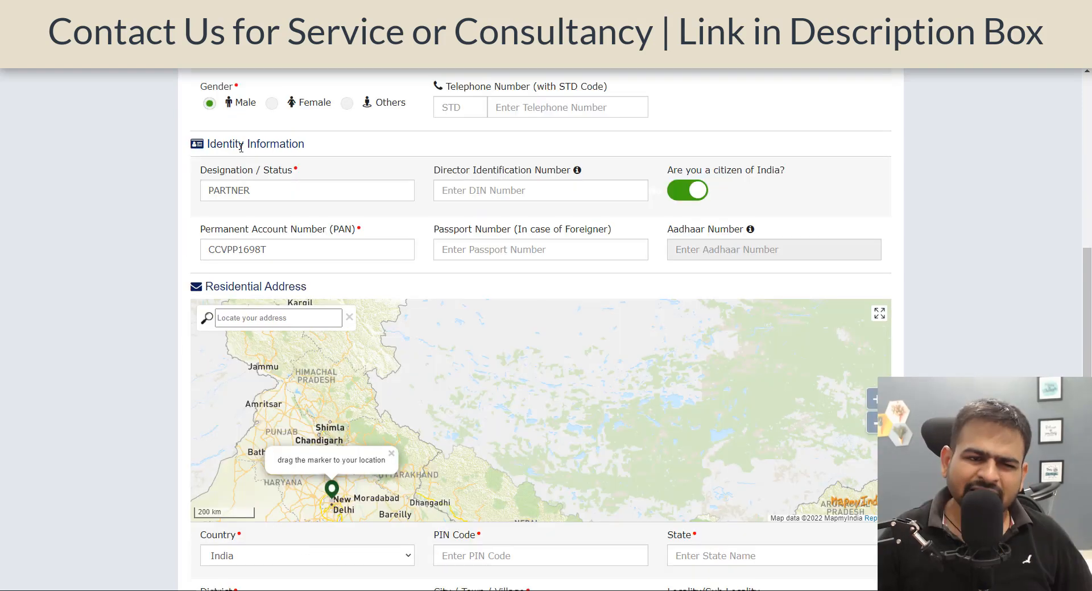
pyautogui.moveTo(235, 144); pyautogui.dragTo(375, 165)
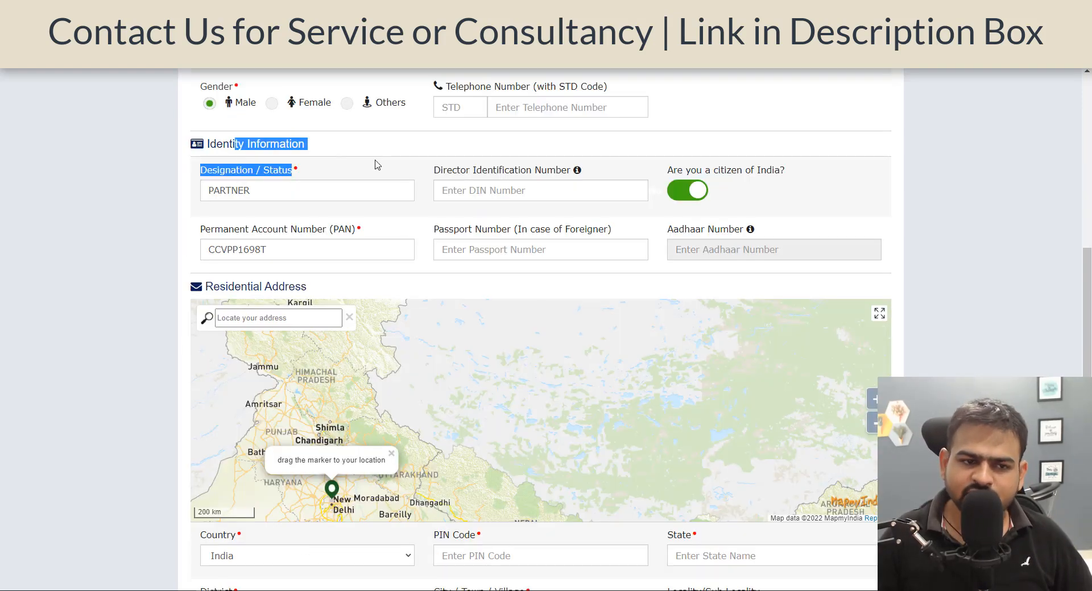
pyautogui.click(385, 188)
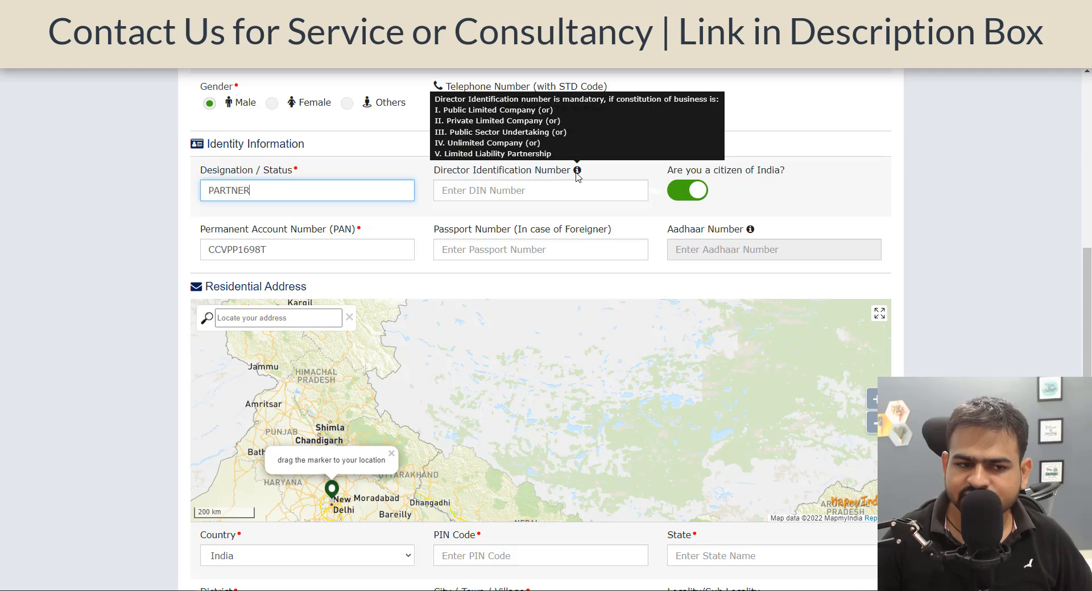
# Switch on the option marking this partner as also the authorized signatory.
pyautogui.scroll(-5, 88, 314)
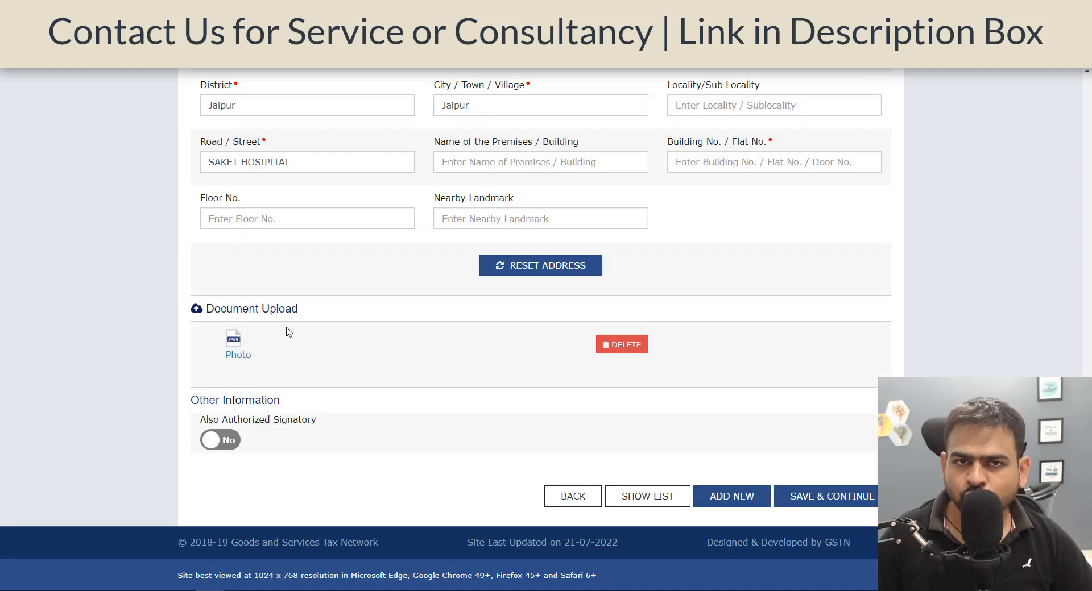
pyautogui.moveTo(216, 421); pyautogui.dragTo(302, 436)
pyautogui.click(213, 447)
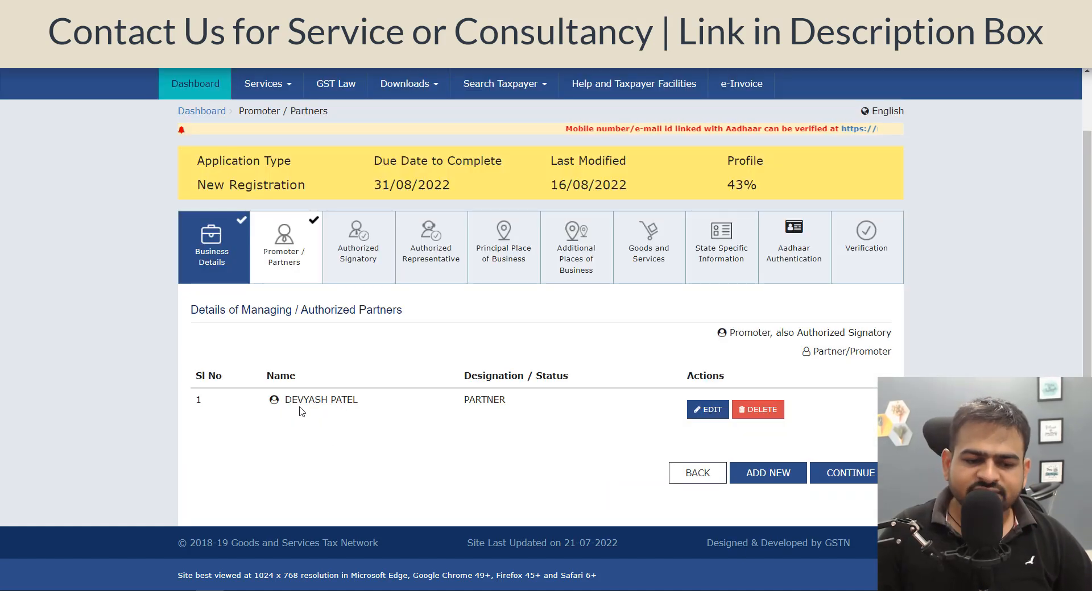
pyautogui.moveTo(298, 401); pyautogui.dragTo(347, 403)
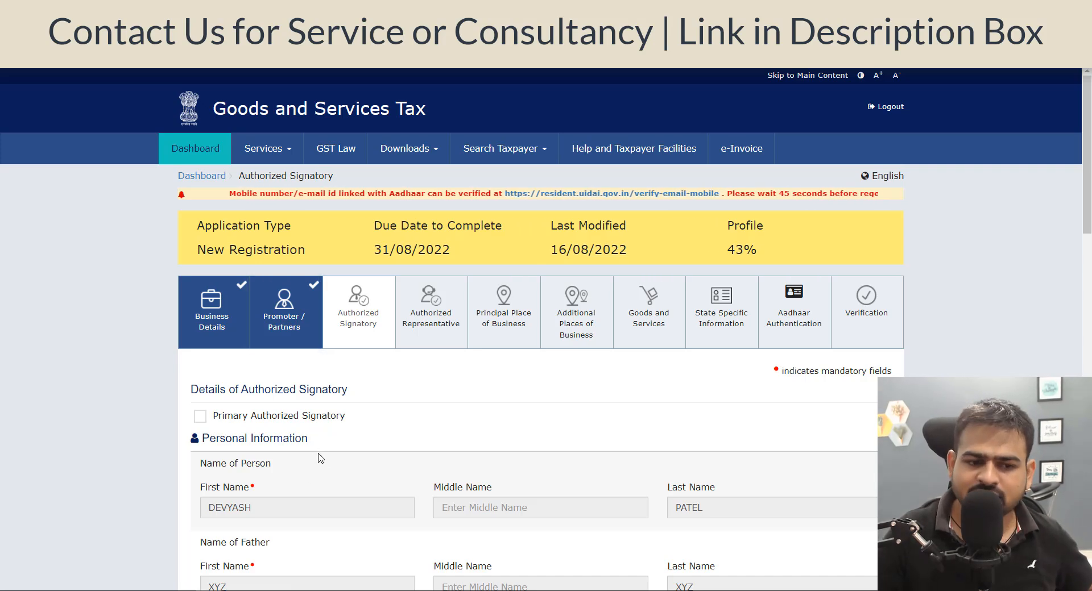
# Mark the partner as primary authorized signatory and choose Letter of Authorisation as proof of signatory details.
pyautogui.click(332, 422)
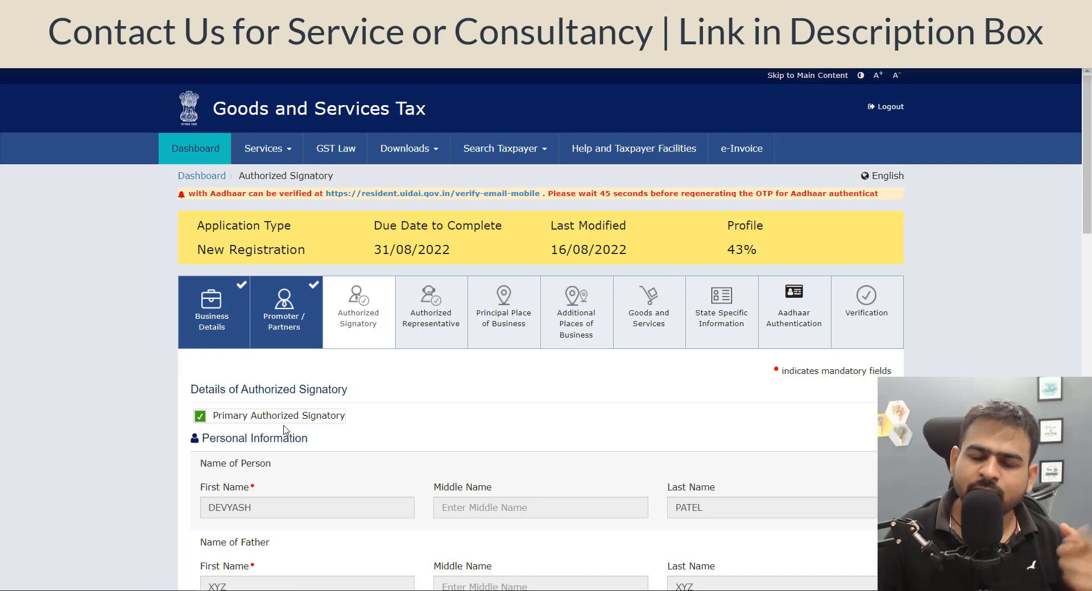
pyautogui.moveTo(212, 415); pyautogui.dragTo(275, 423)
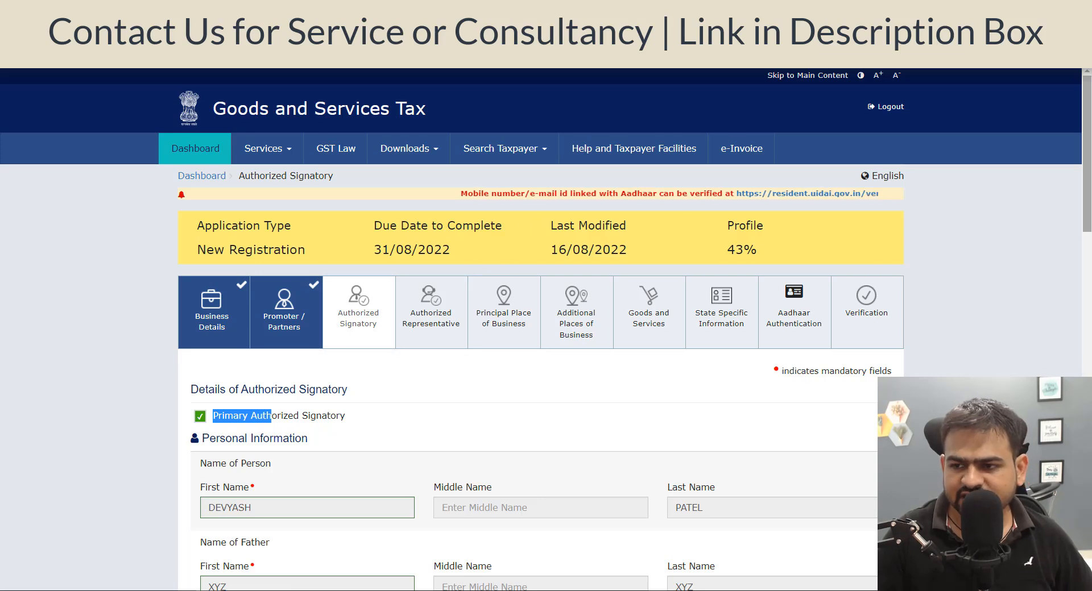
pyautogui.moveTo(1087, 202); pyautogui.dragTo(1088, 560)
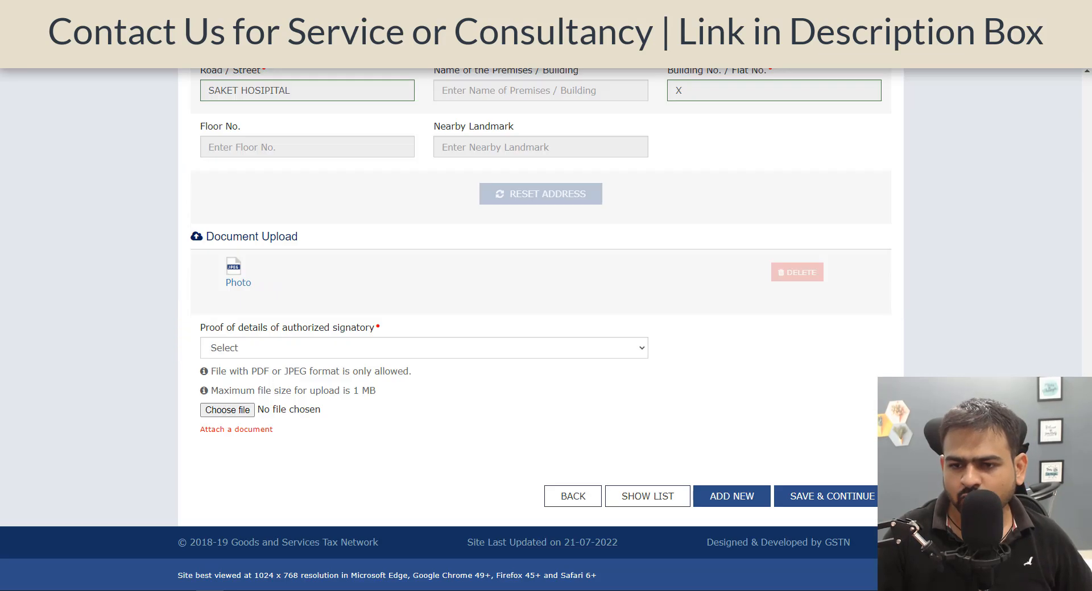
pyautogui.click(328, 348)
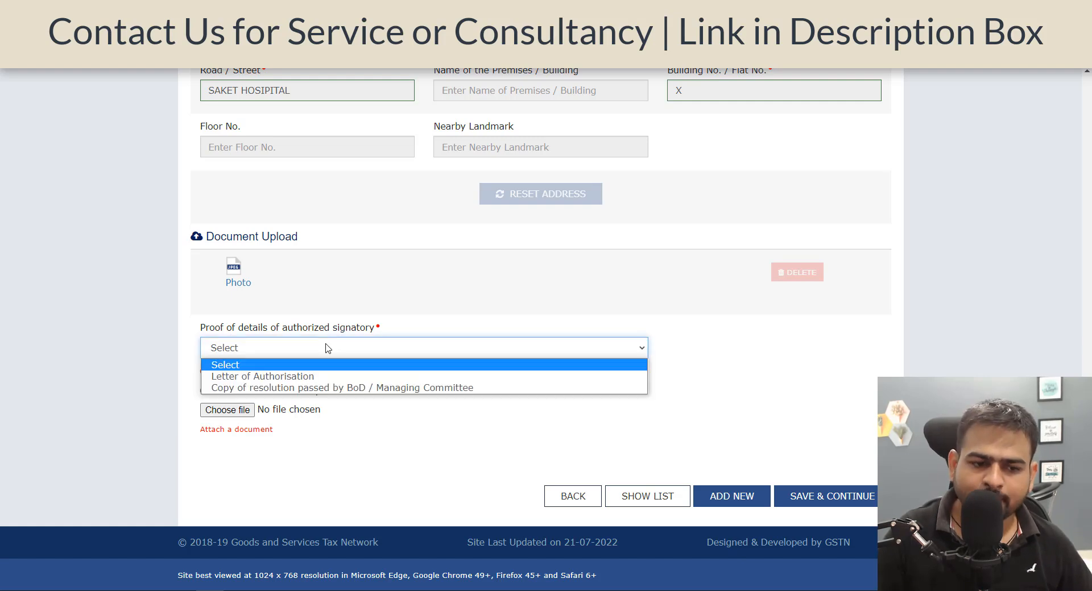
pyautogui.click(303, 378)
# Attach the authorisation letter file and save, leaving no authorized representative.
pyautogui.click(239, 411)
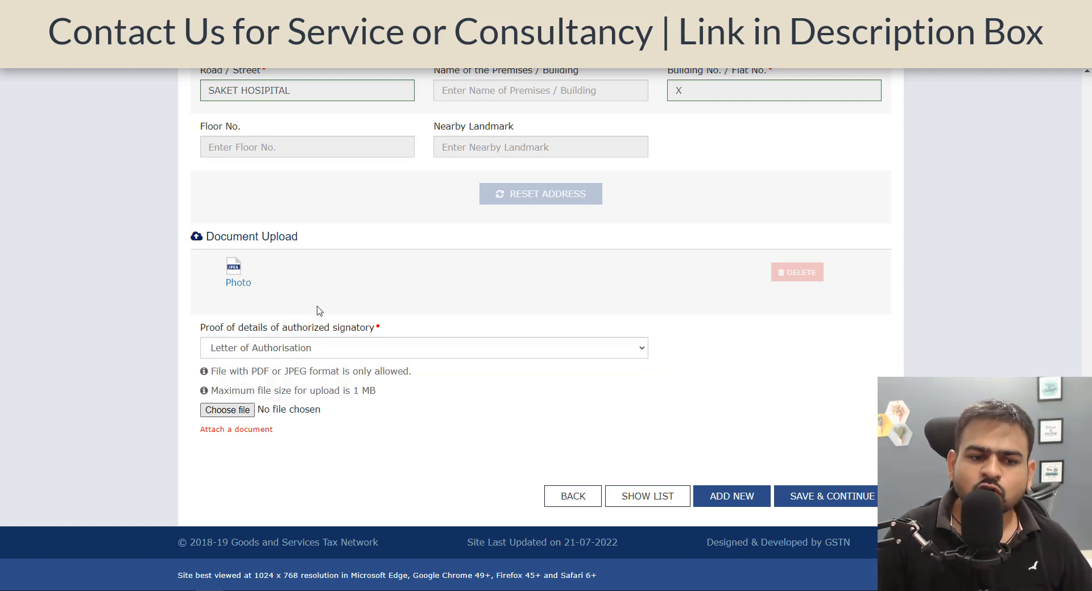
pyautogui.click(180, 85)
pyautogui.doubleClick(179, 90)
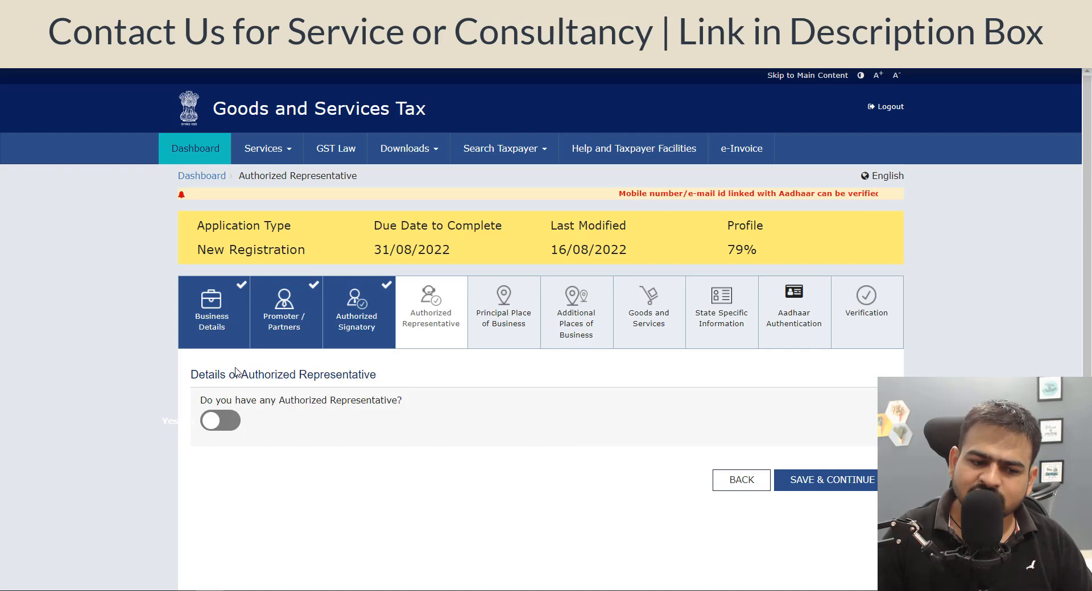
pyautogui.click(818, 481)
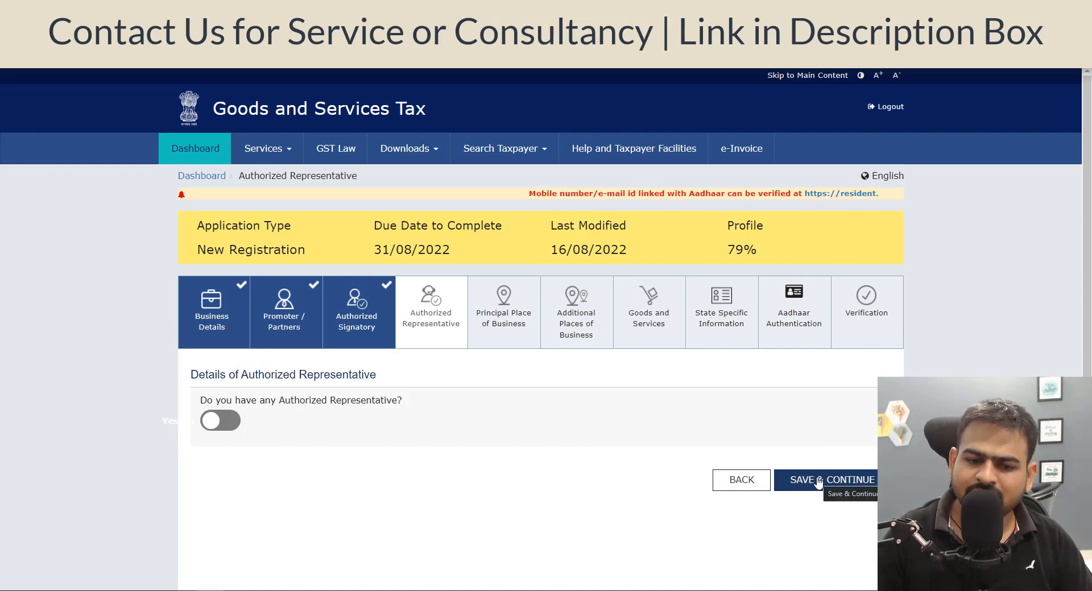
# Set the principal place's Sector / Circle / Ward to Circle-G, Jaipur II, - Ward-I.
pyautogui.scroll(-8, 530, 367)
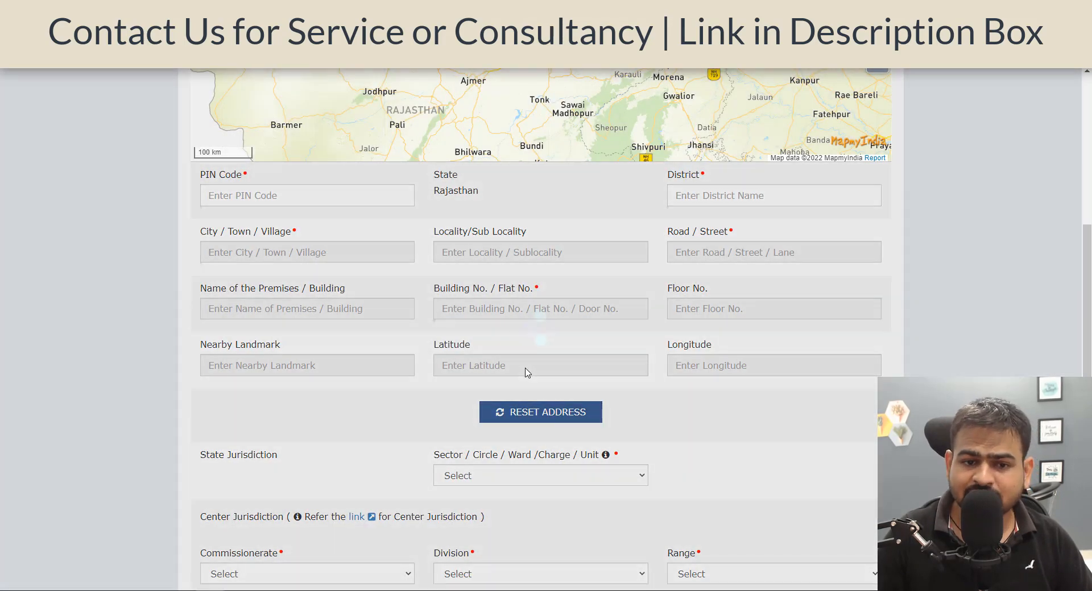
pyautogui.scroll(6, 526, 369)
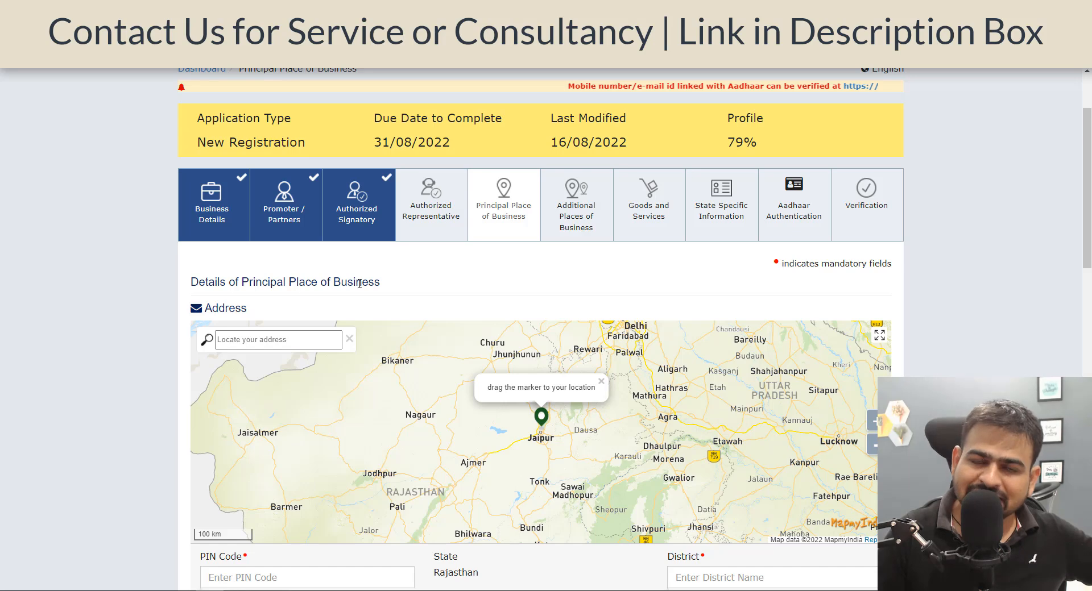
pyautogui.scroll(-5, 359, 284)
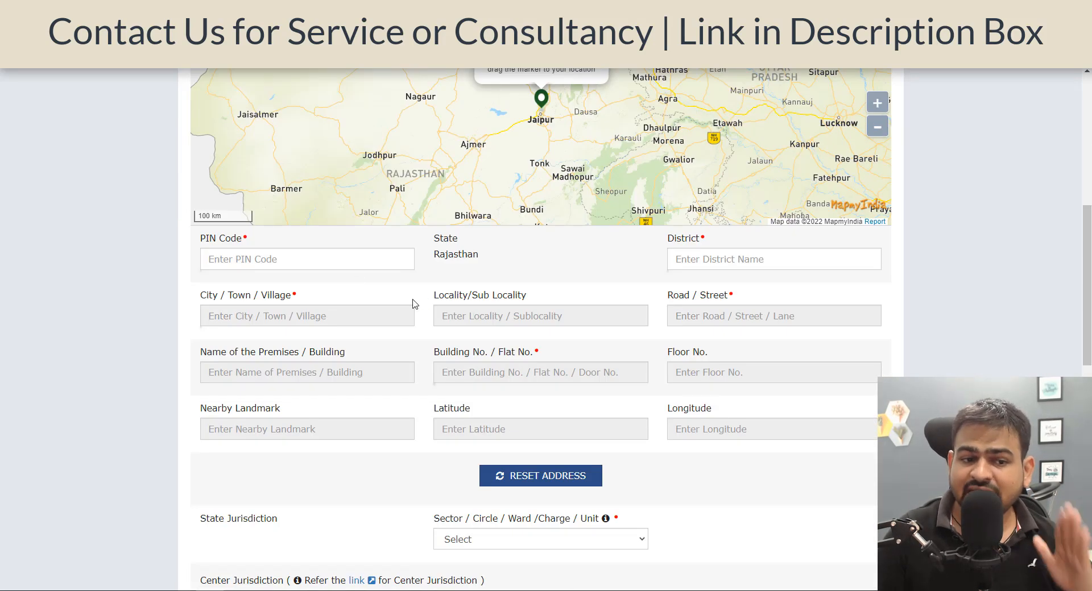
pyautogui.scroll(-6, 397, 301)
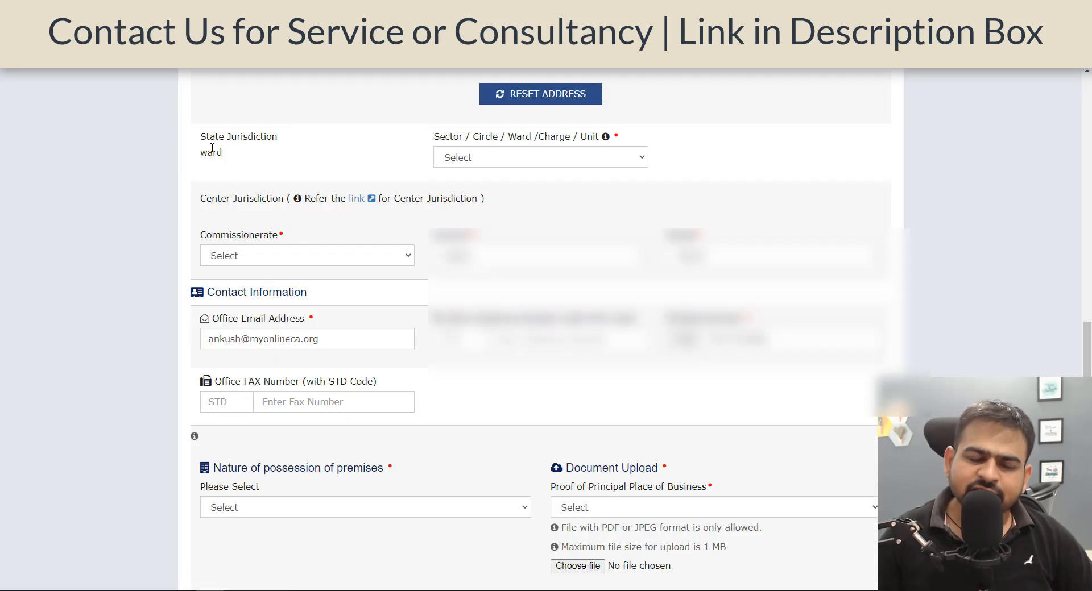
pyautogui.moveTo(215, 137); pyautogui.dragTo(269, 136)
pyautogui.click(465, 158)
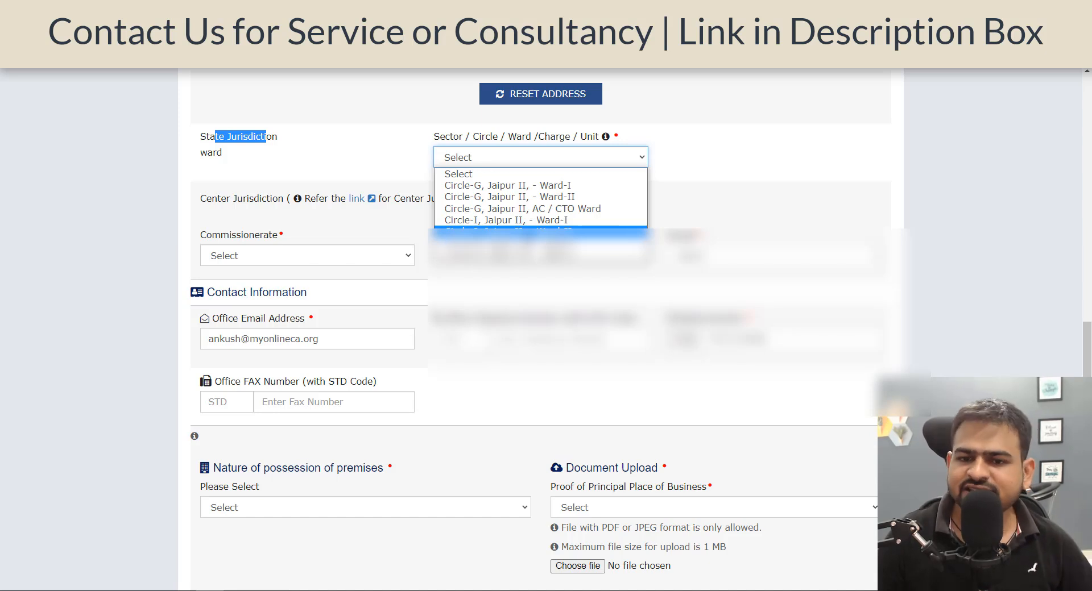
pyautogui.click(555, 186)
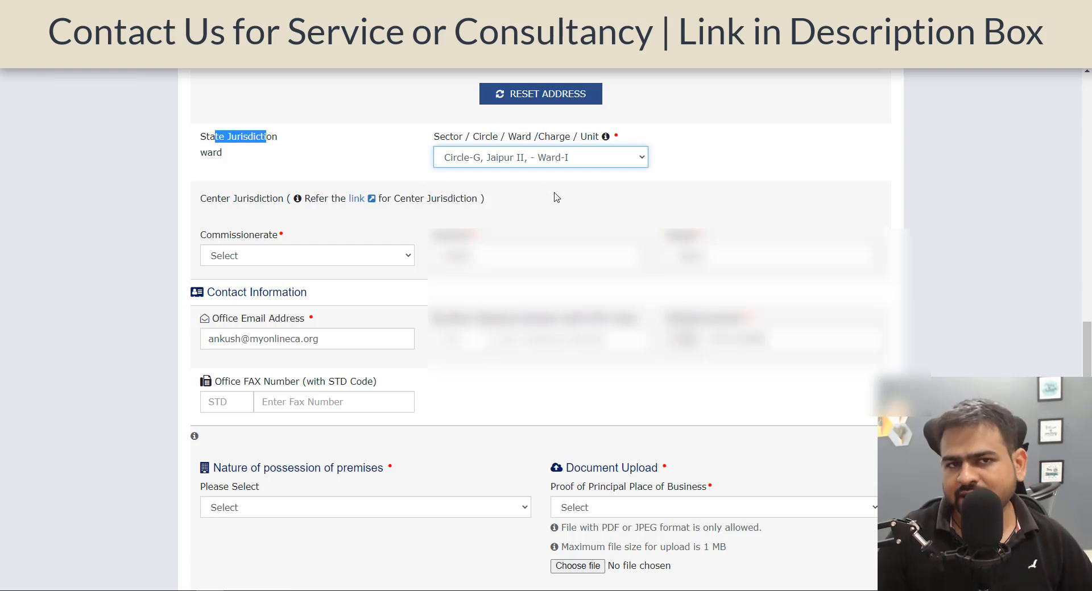
# Set the nature of possession of premises to Consent.
pyautogui.scroll(-6, 269, 181)
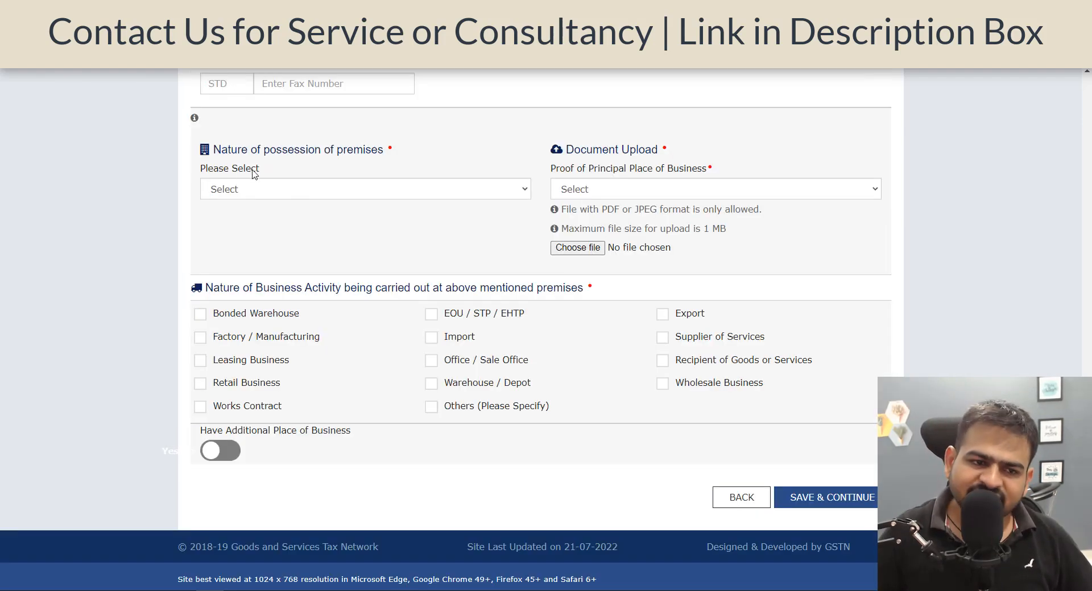
pyautogui.moveTo(228, 145); pyautogui.dragTo(334, 167)
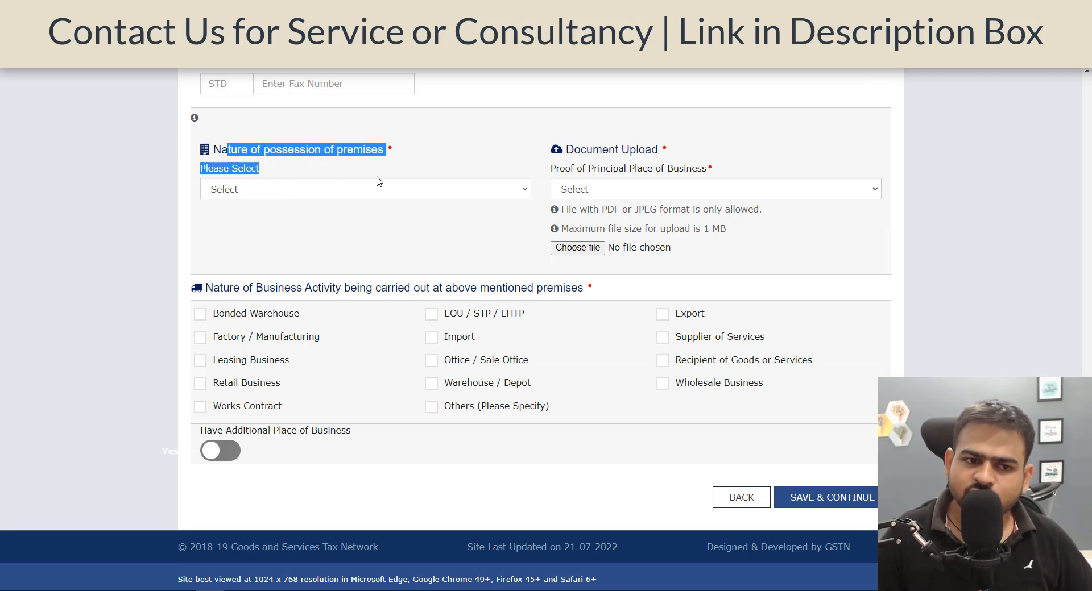
pyautogui.click(355, 190)
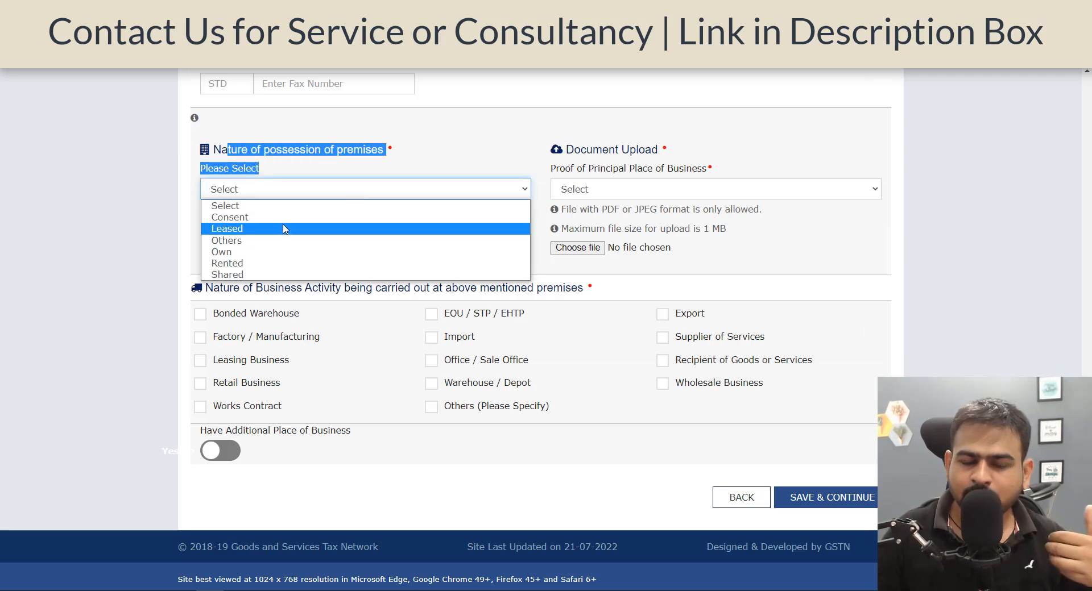
pyautogui.press('Up')
pyautogui.press('Return')
pyautogui.click(295, 188)
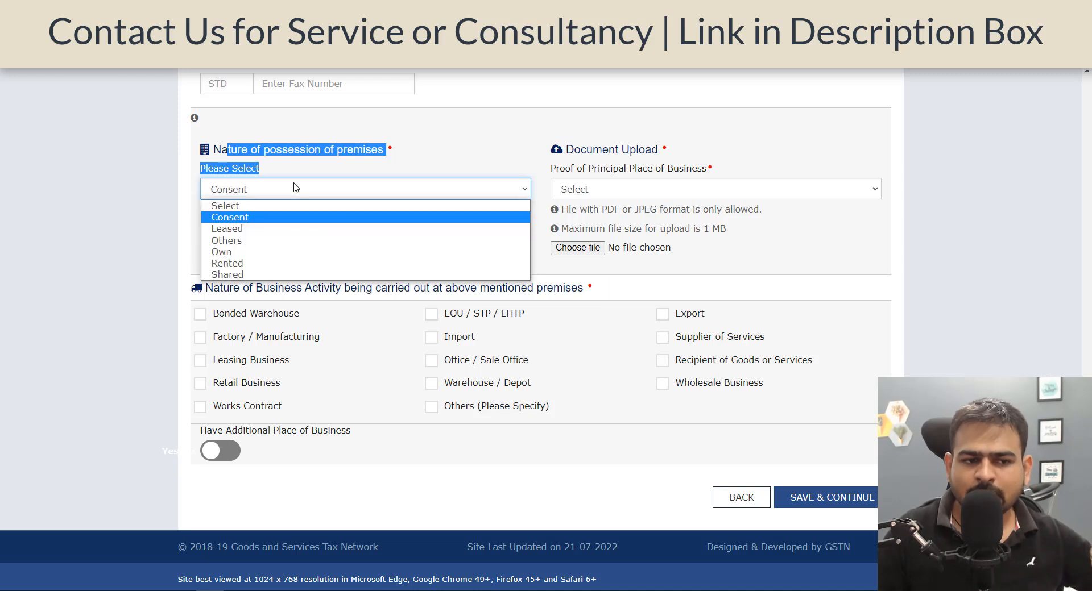
pyautogui.click(284, 223)
# Upload an Electricity Bill as proof of the principal place of business.
pyautogui.click(665, 189)
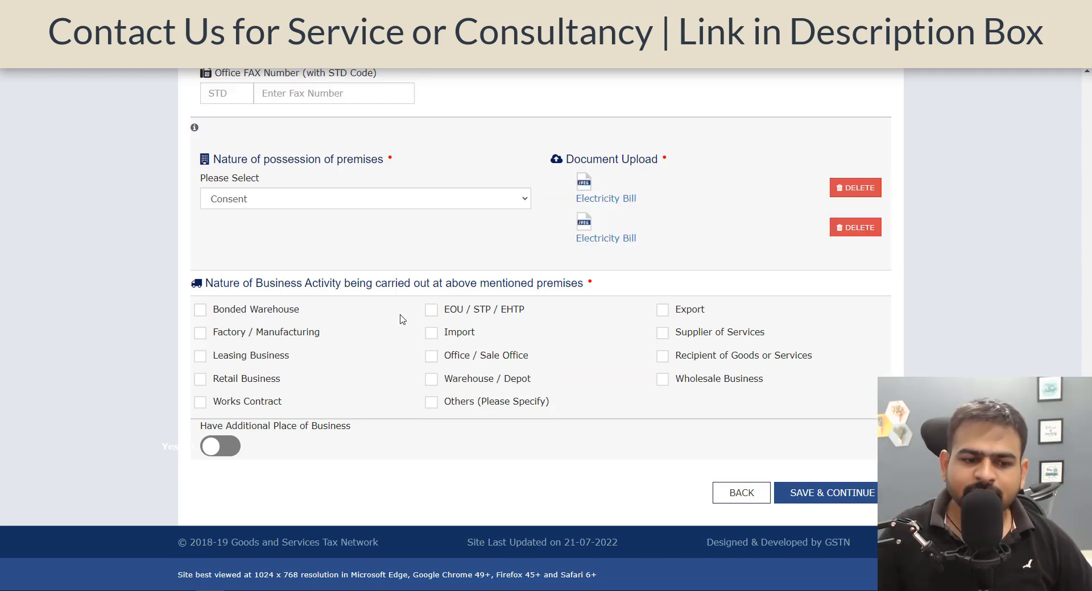
pyautogui.moveTo(263, 283); pyautogui.dragTo(429, 279)
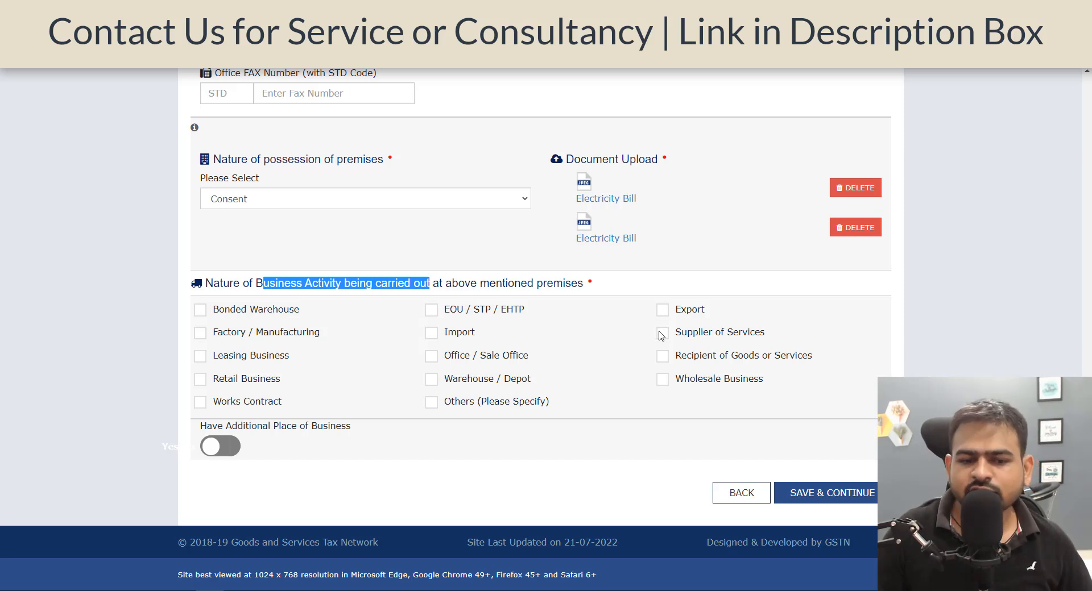
# Tick Retail Business as the business activity, save, and continue past additional places of business.
pyautogui.click(239, 380)
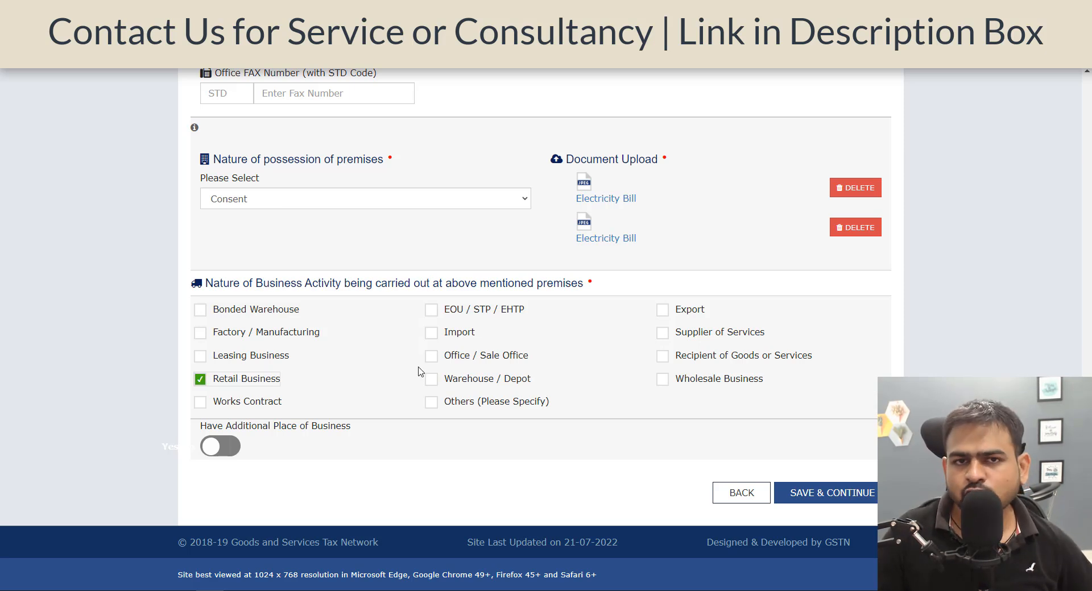
pyautogui.click(851, 493)
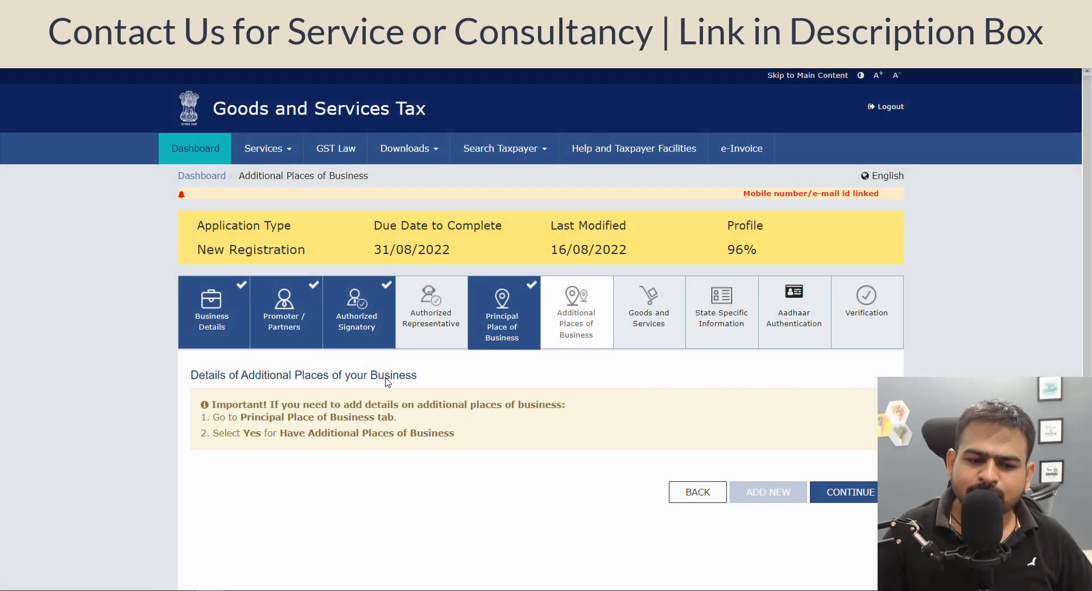
pyautogui.click(857, 495)
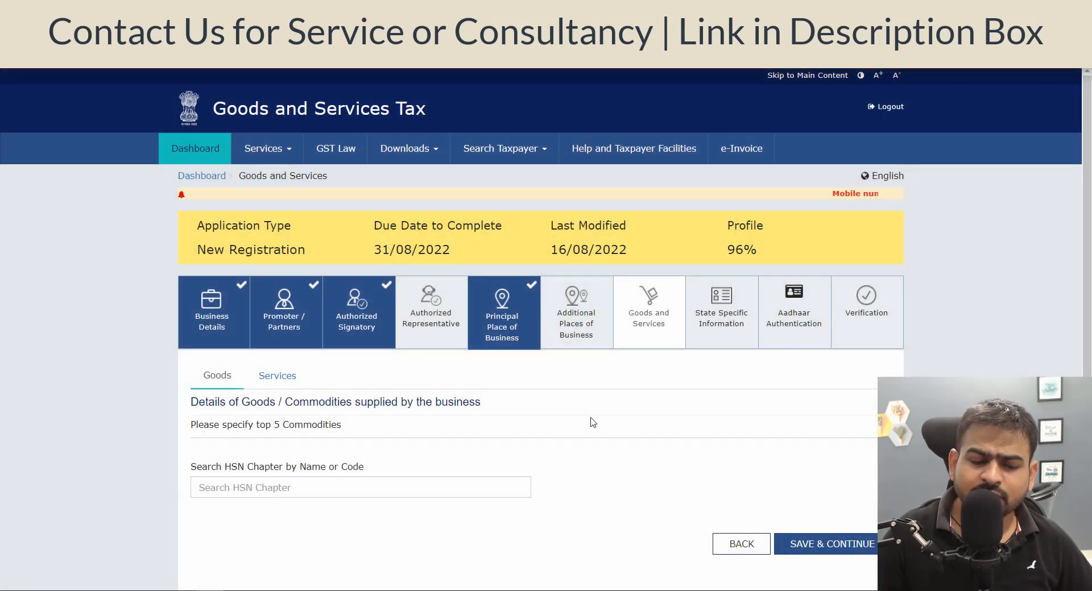
# Open the Services list under Goods and Services and search for LEGAL as the service offered.
pyautogui.scroll(-2, 593, 421)
pyautogui.click(347, 426)
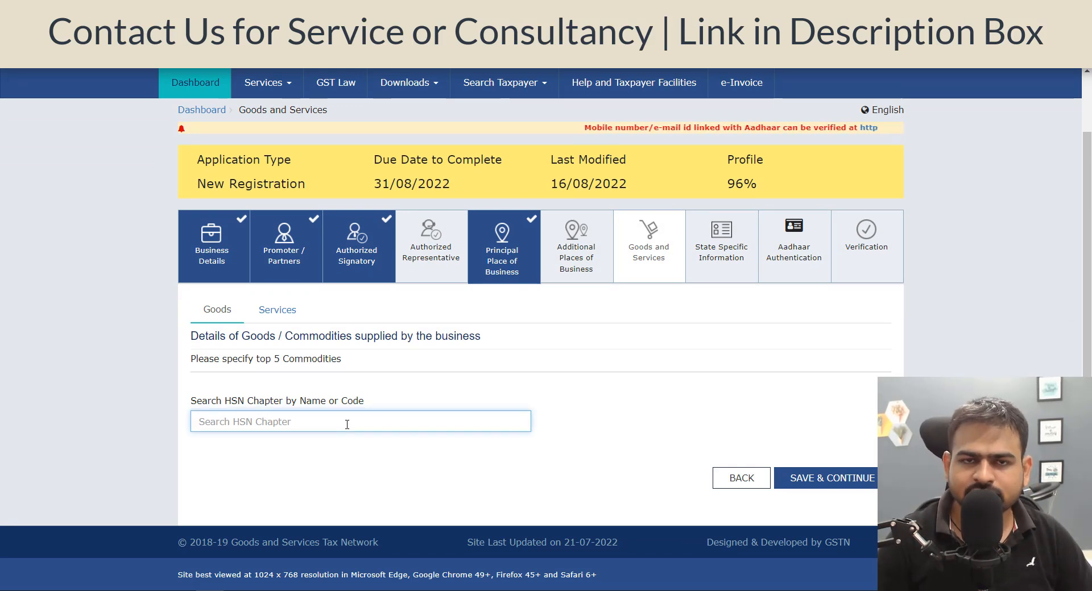
pyautogui.click(277, 310)
pyautogui.click(291, 416)
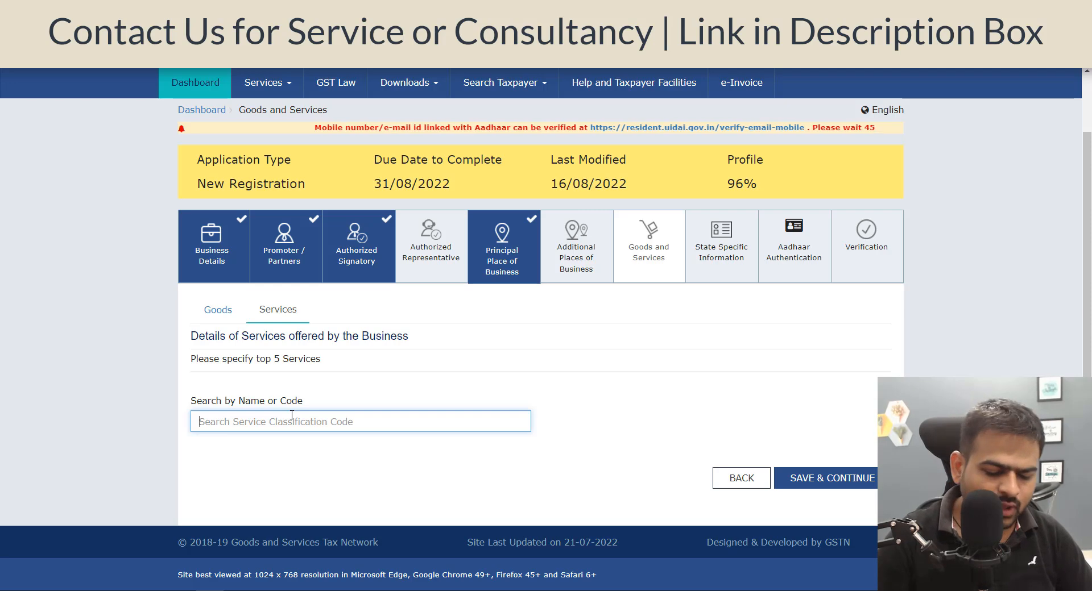
pyautogui.write('LEGAL')
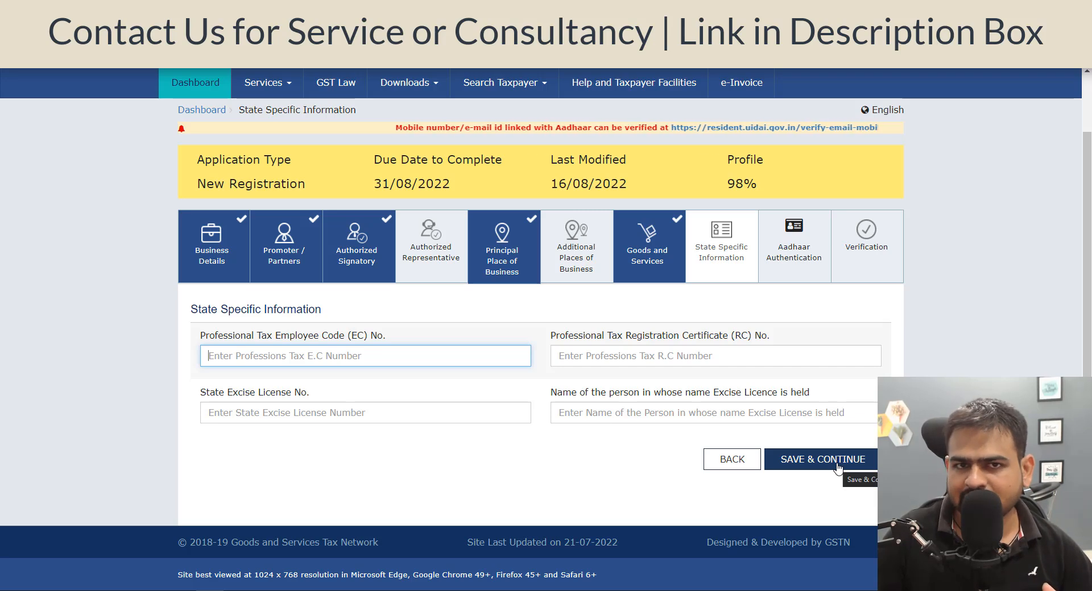
# Save the state-specific information blank, then choose the partner as Name of Authorized Signatory on the Verification page.
pyautogui.click(838, 459)
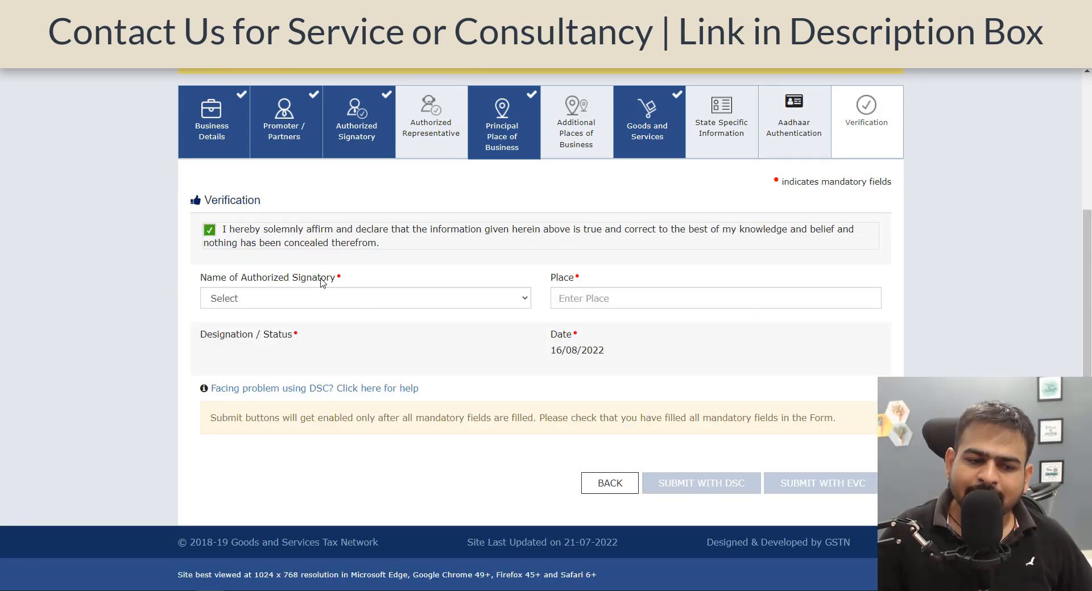
pyautogui.click(351, 301)
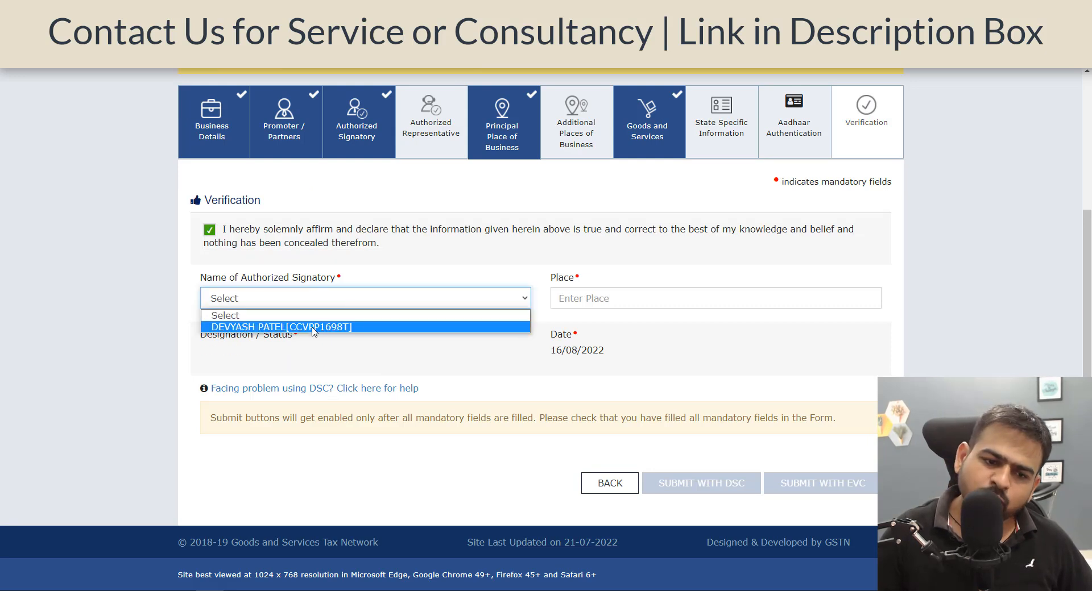
pyautogui.click(342, 325)
pyautogui.click(593, 318)
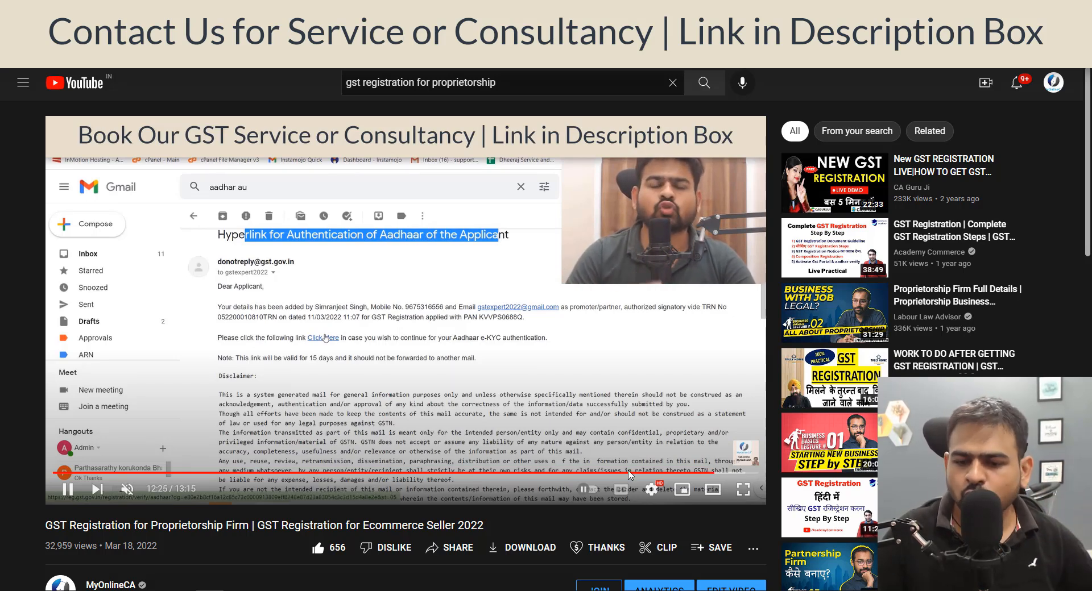
# Switch to the YouTube GST registration video and skip ahead to the application status search part.
pyautogui.click(722, 473)
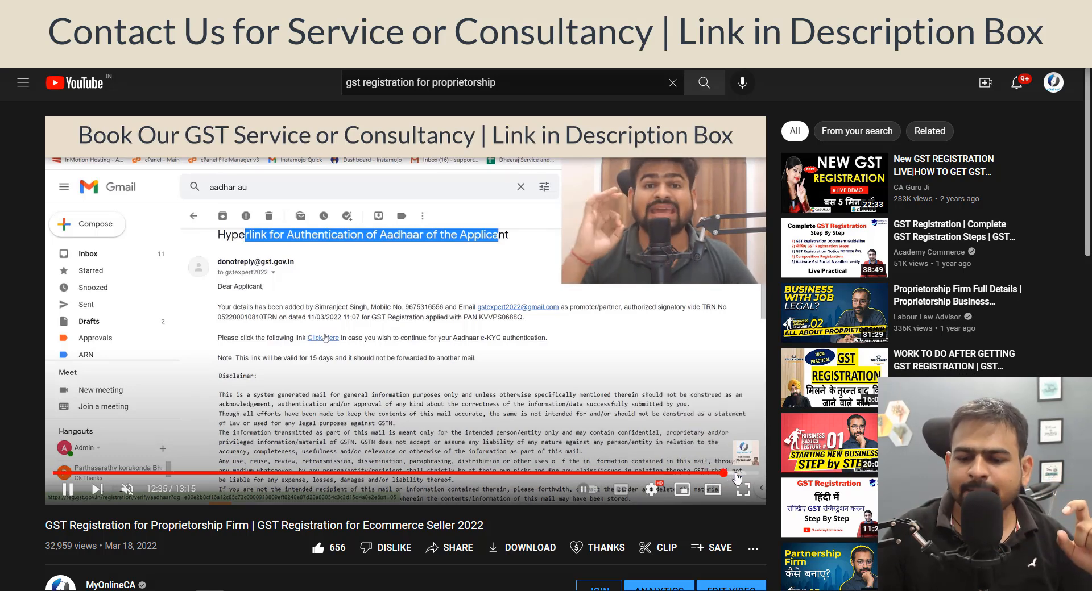
pyautogui.click(736, 473)
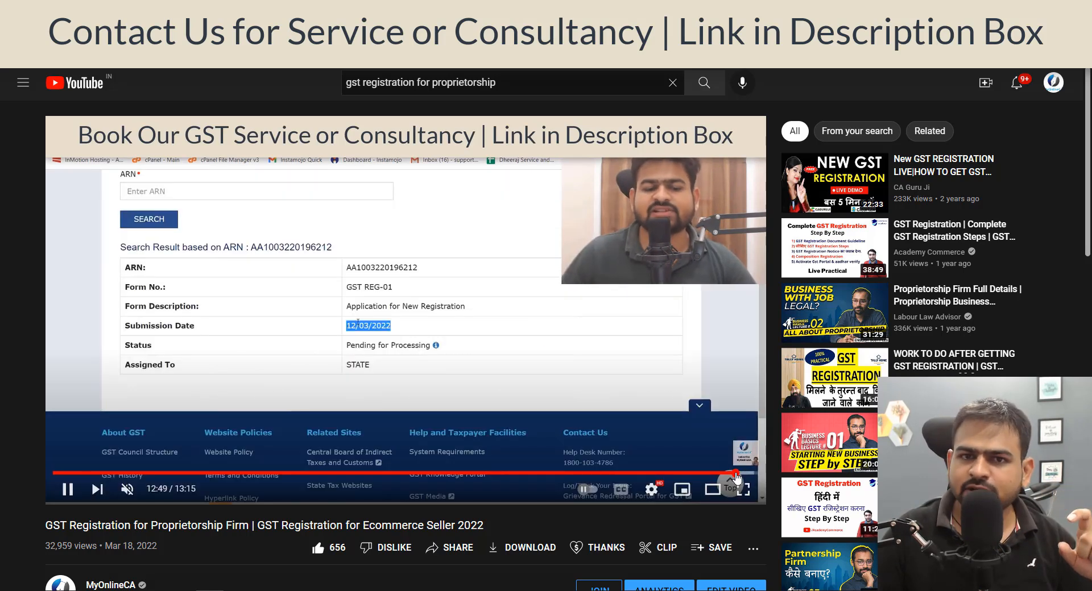